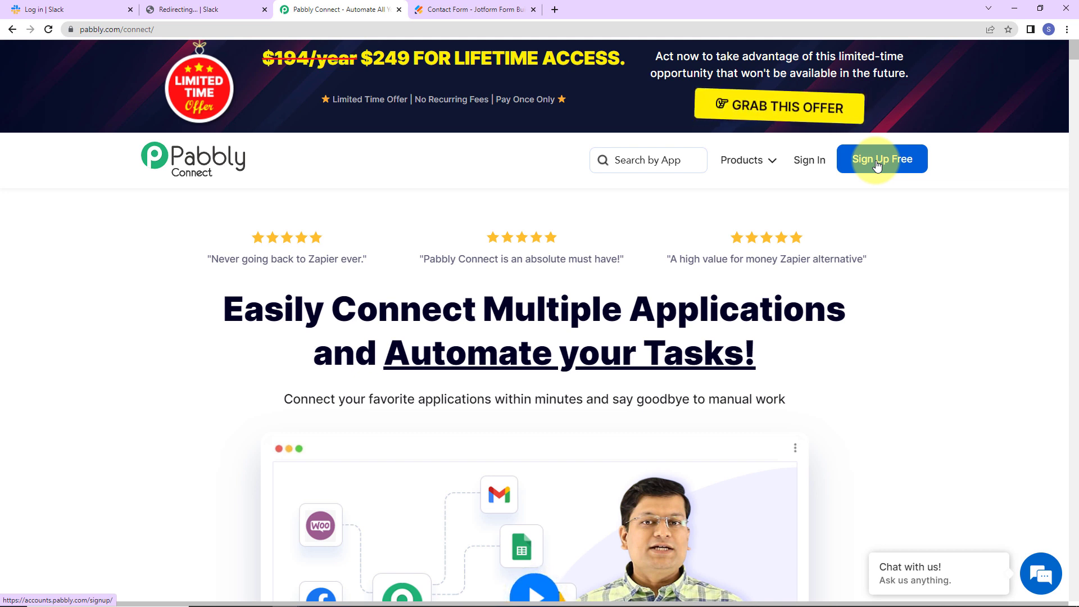
Sign in to the Pabbly account from the Pabbly Connect homepage navigation bar
click(817, 164)
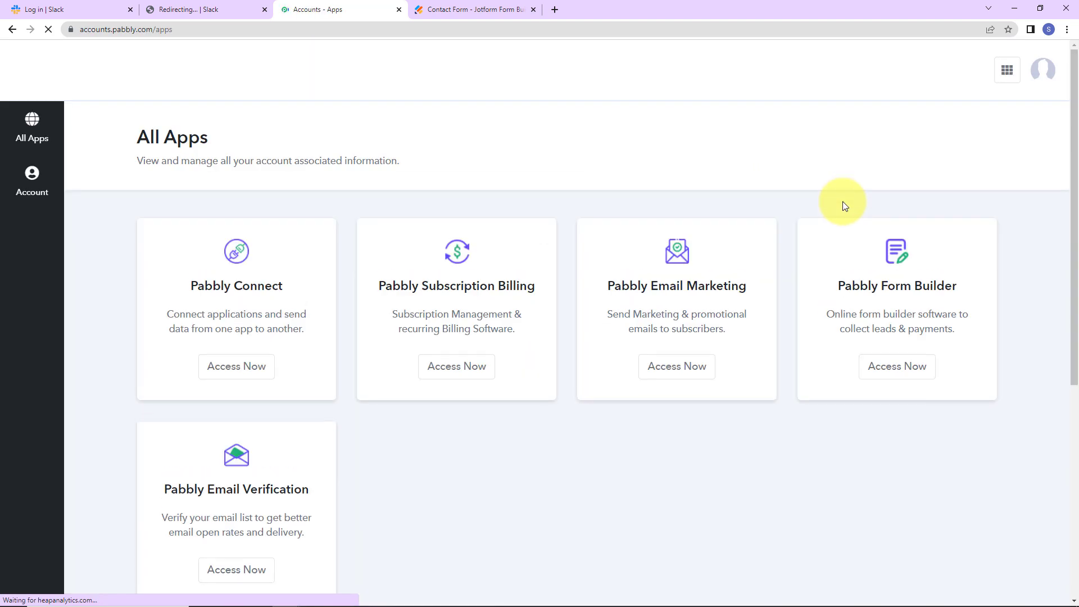
Launch Pabbly Connect from the All Apps page and begin a new workflow with Create Workflow
click(244, 374)
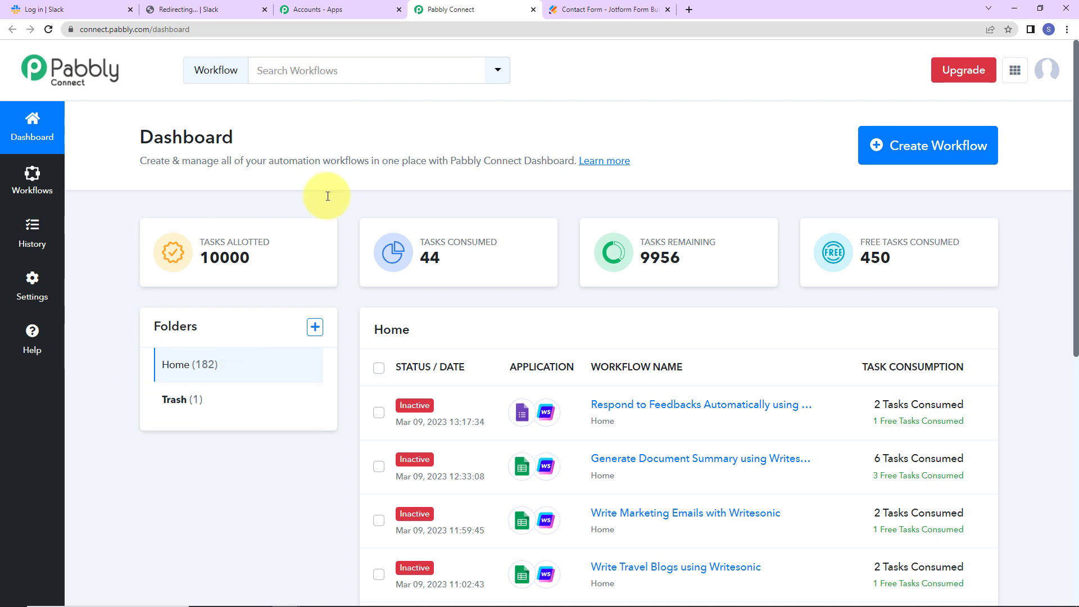
click(937, 171)
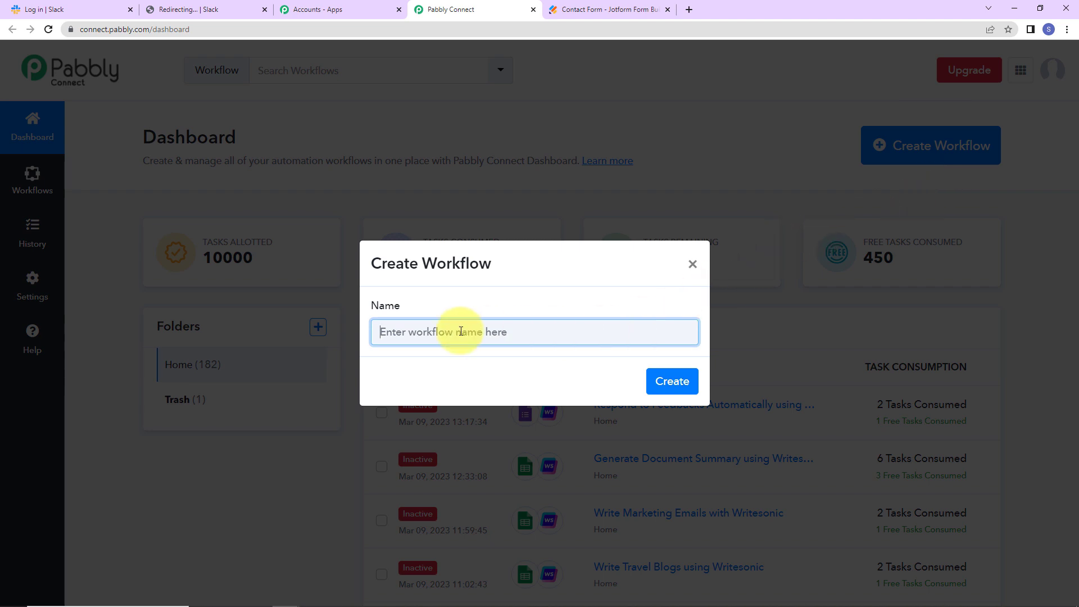
Paste 'Get Slack Notifications for New Jotform Form Submissions' as the workflow name and create it
click(487, 331)
text(Get Slack Notifications for New Jotform Form Submissions)
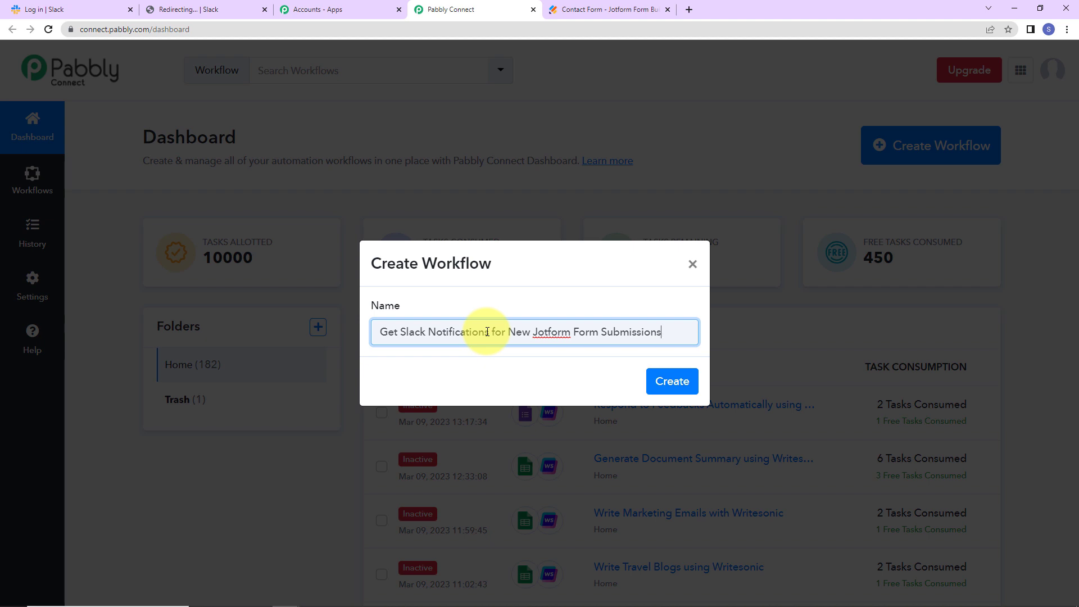
click(656, 378)
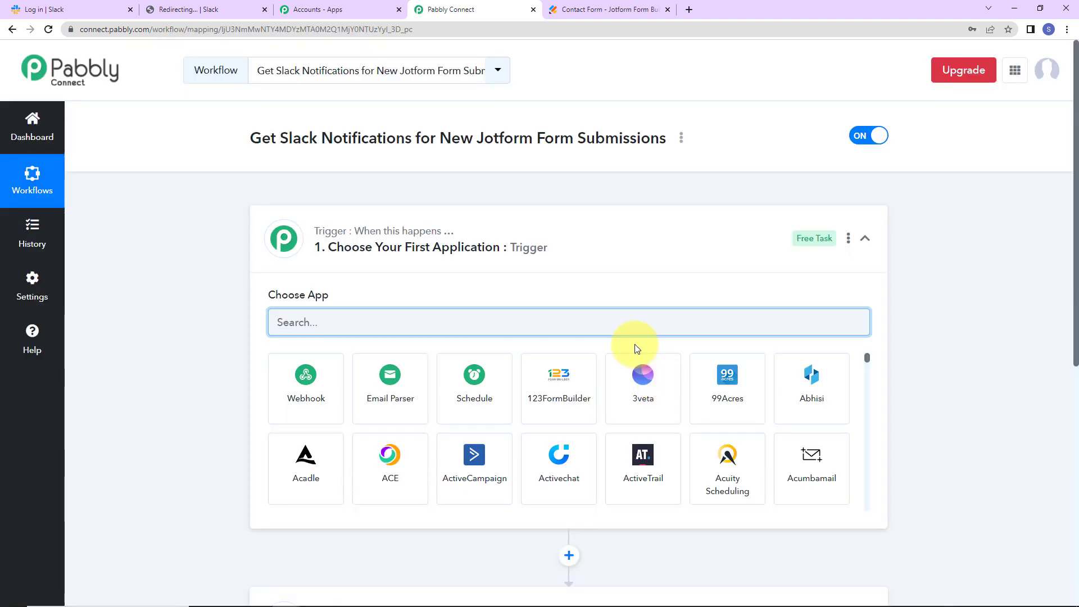
Set the trigger to JotForm's New Response, copy its webhook URL, and switch to Jotform
scroll(517, 248, down, 2)
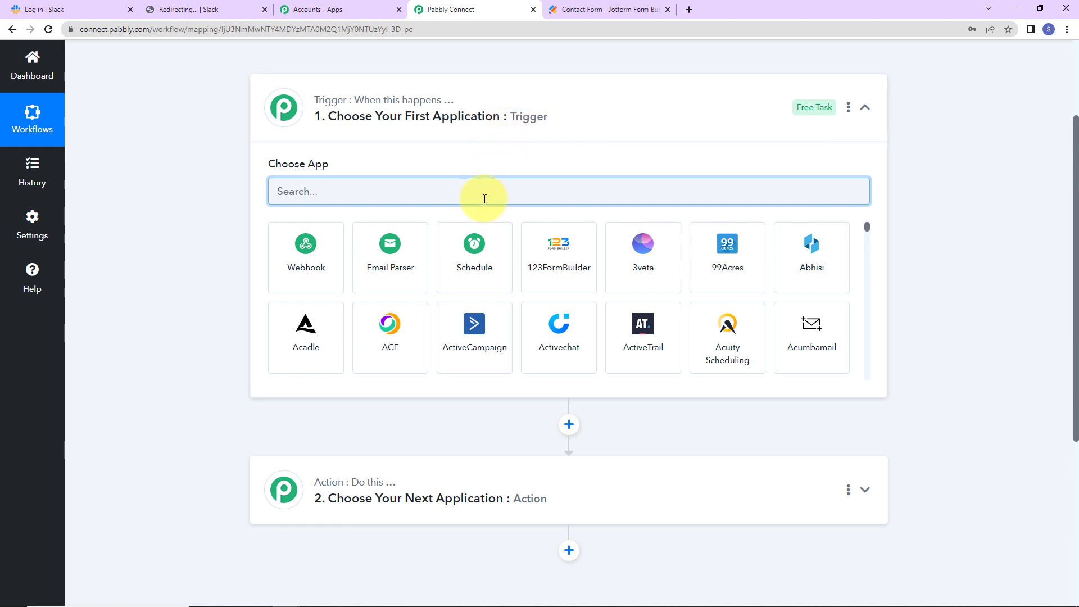
text(jot)
click(312, 265)
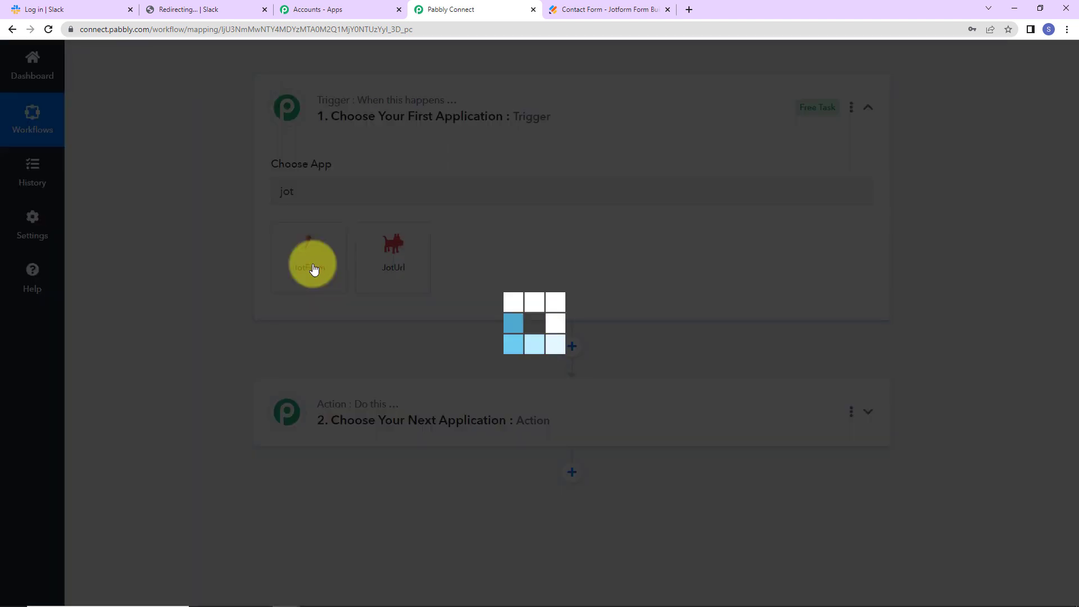
click(313, 253)
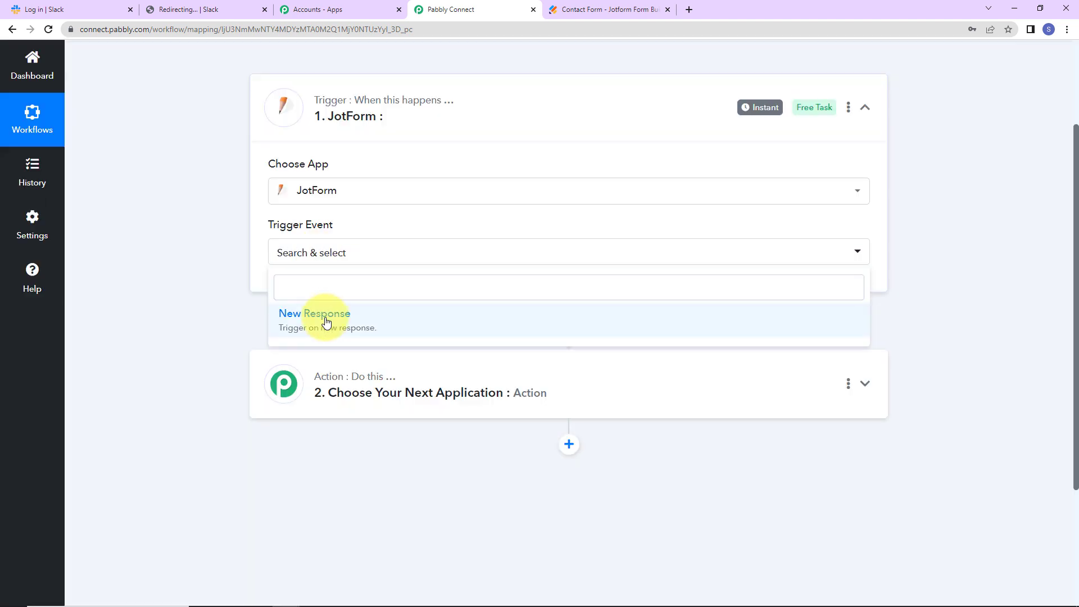
click(325, 320)
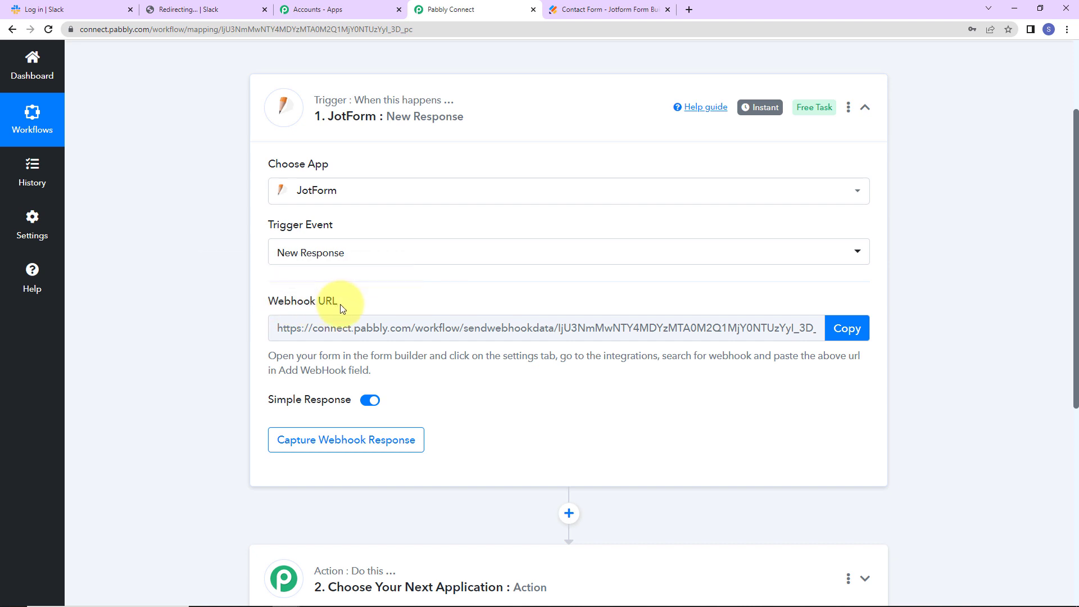
click(850, 329)
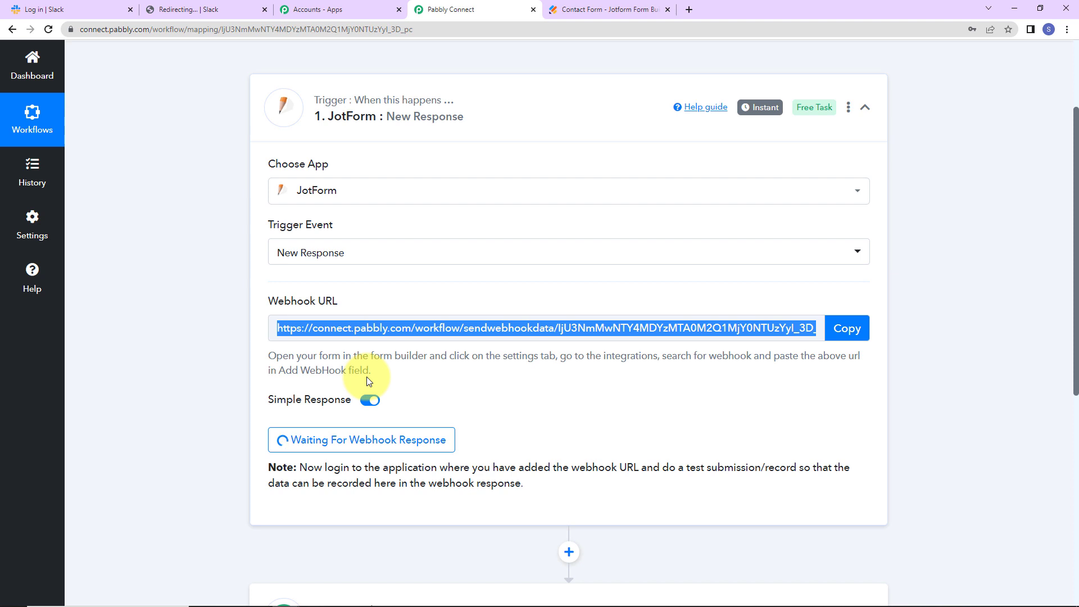
click(602, 8)
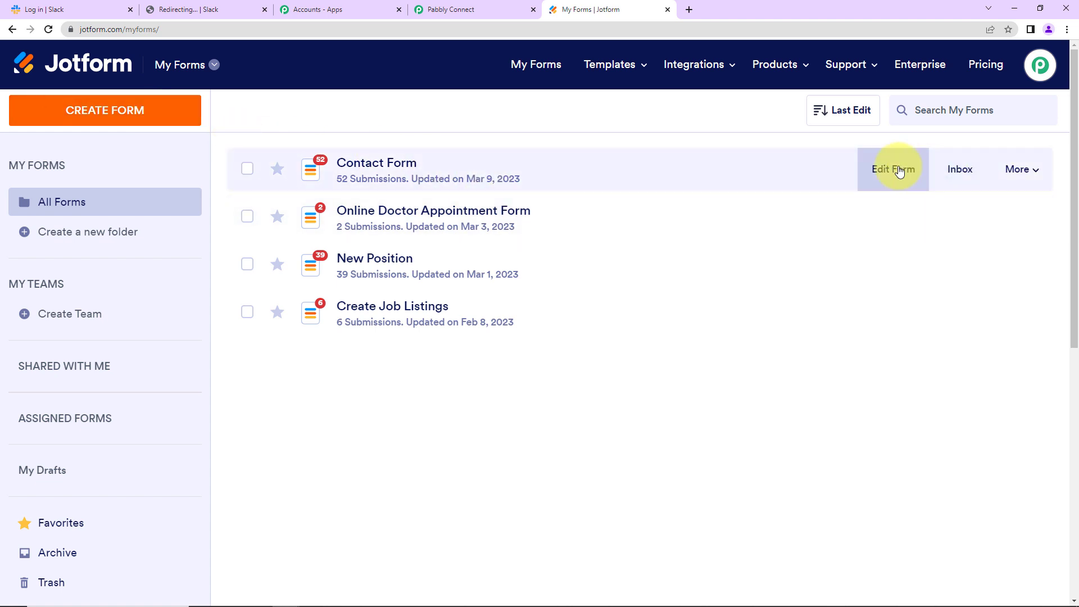
Open the Contact Form's Settings > Integrations and select the WebHooks integration via 'webh' search
click(896, 167)
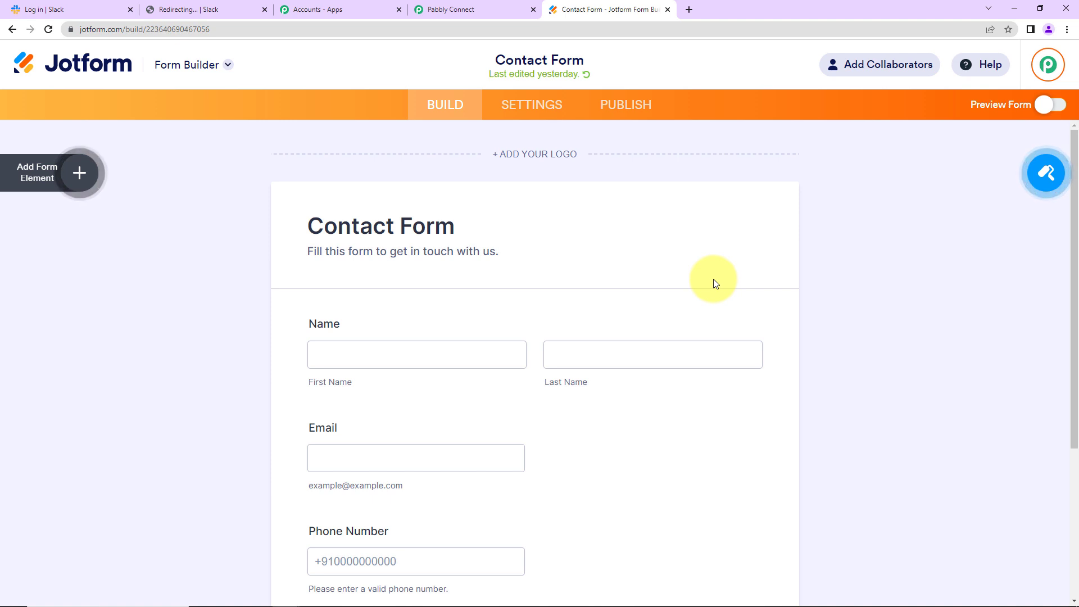
scroll(713, 279, down, 3)
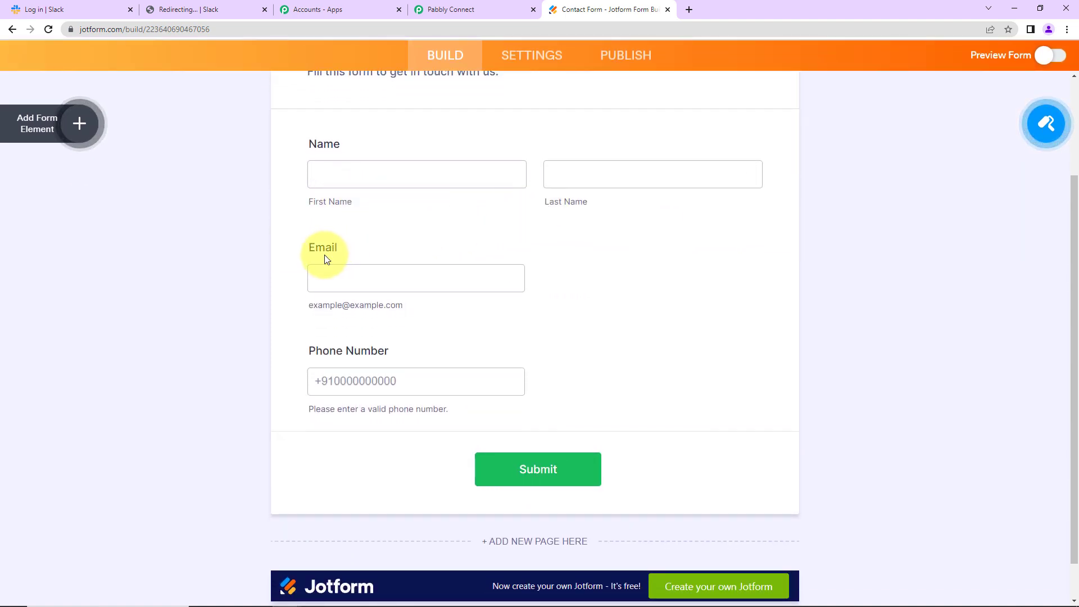
scroll(493, 357, up, 2)
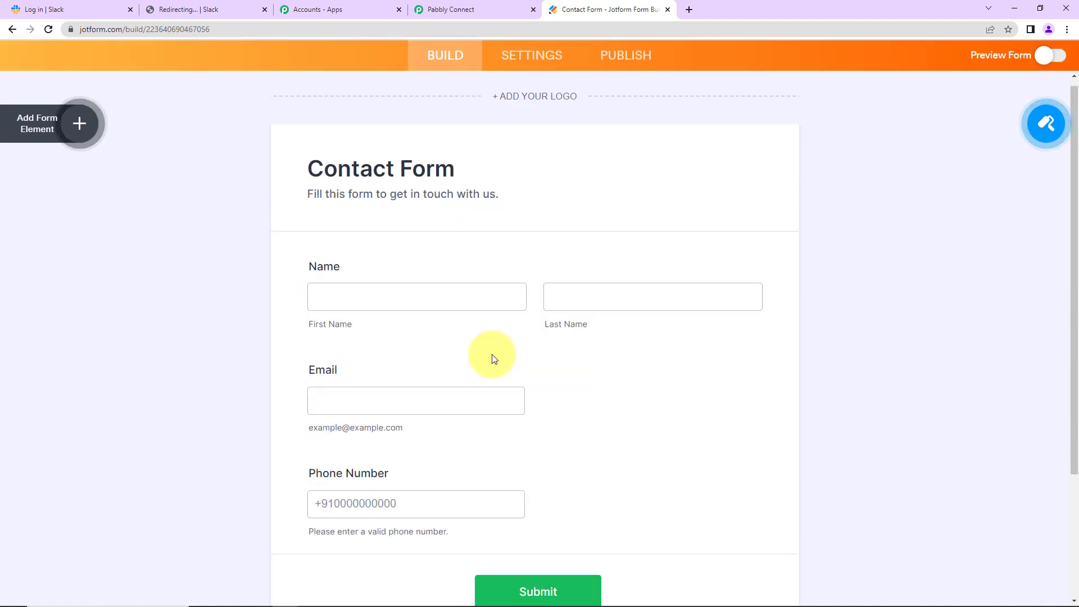
click(533, 110)
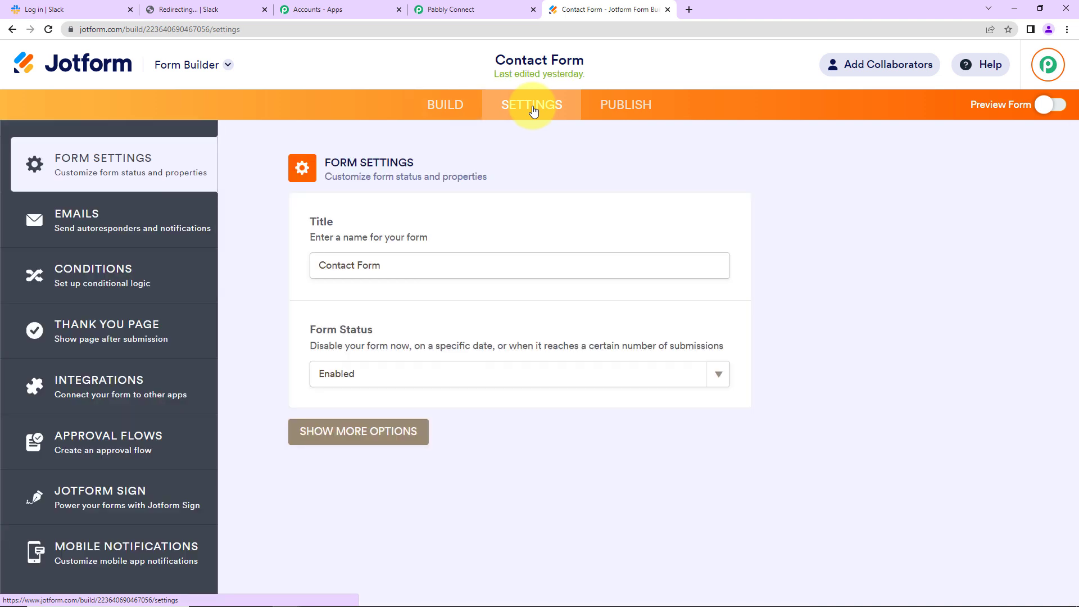
click(105, 388)
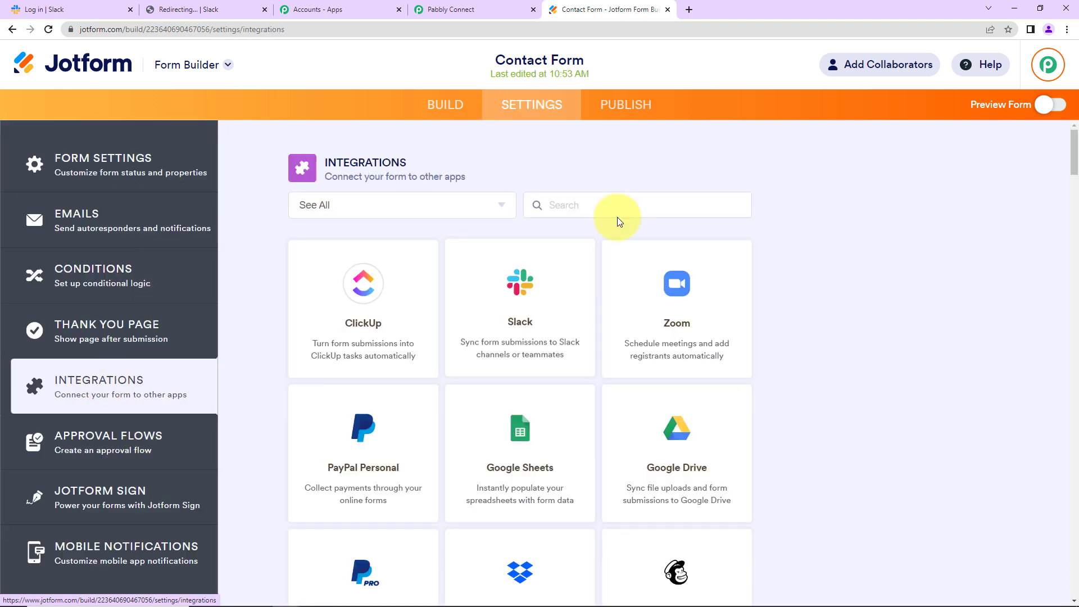
click(620, 214)
text(web)
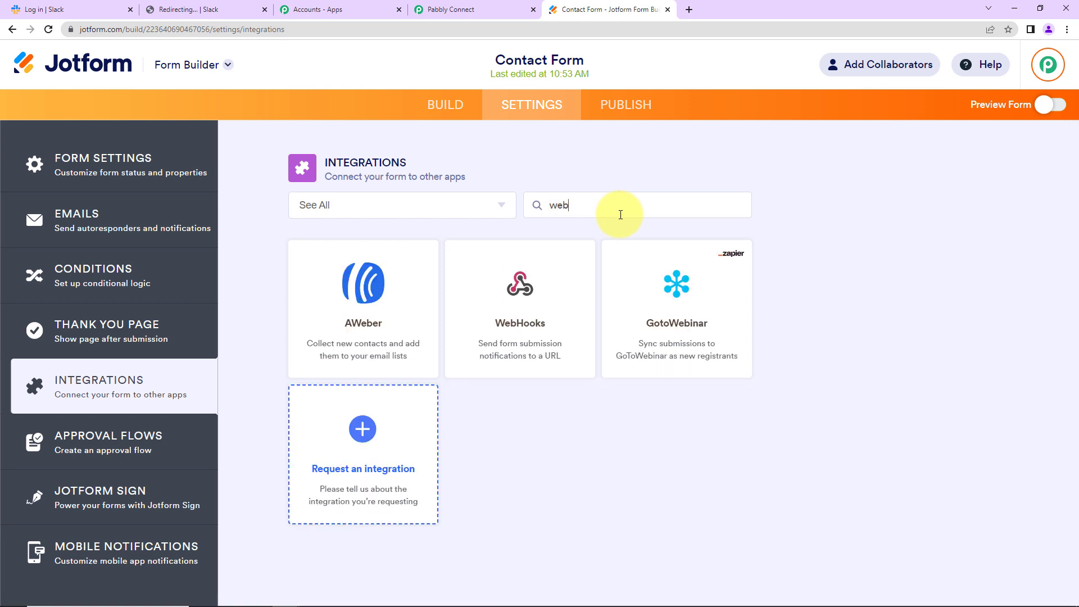
text(h)
click(338, 313)
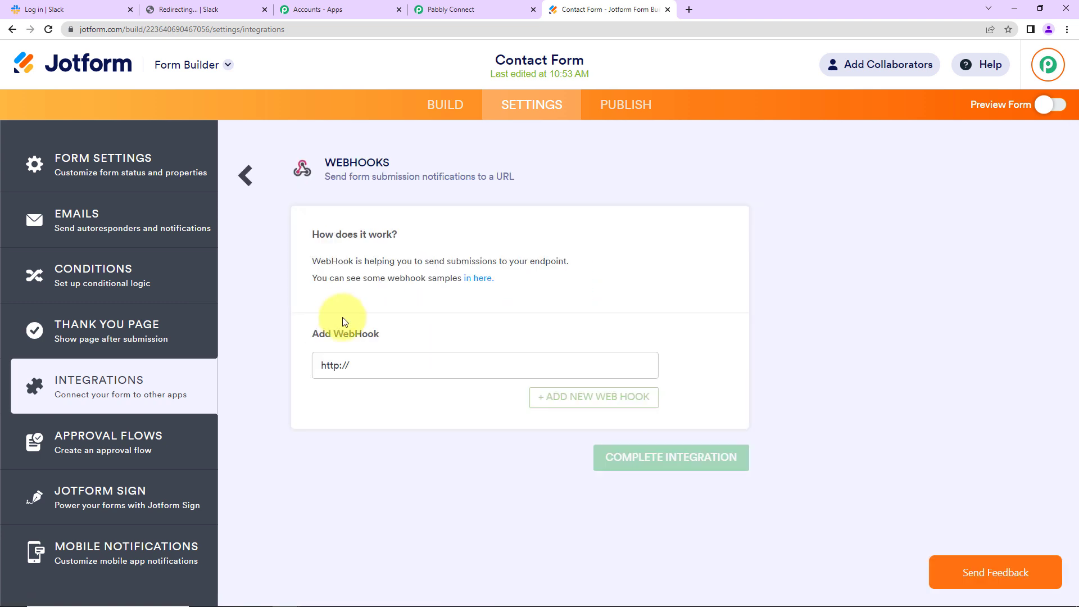
Paste the Pabbly webhook URL into the WebHooks field and complete the integration
click(500, 12)
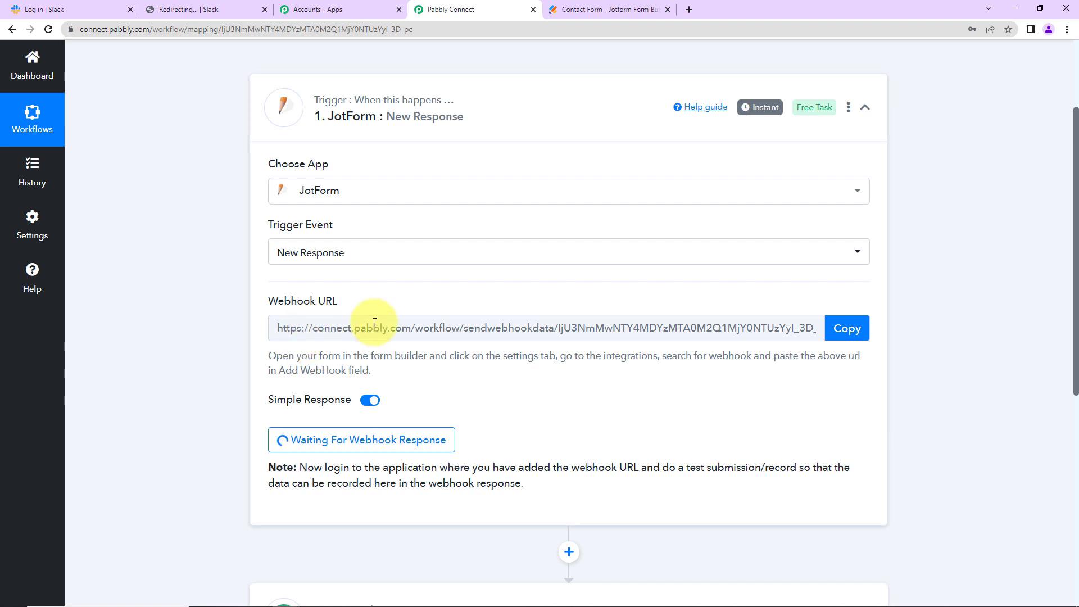
click(867, 329)
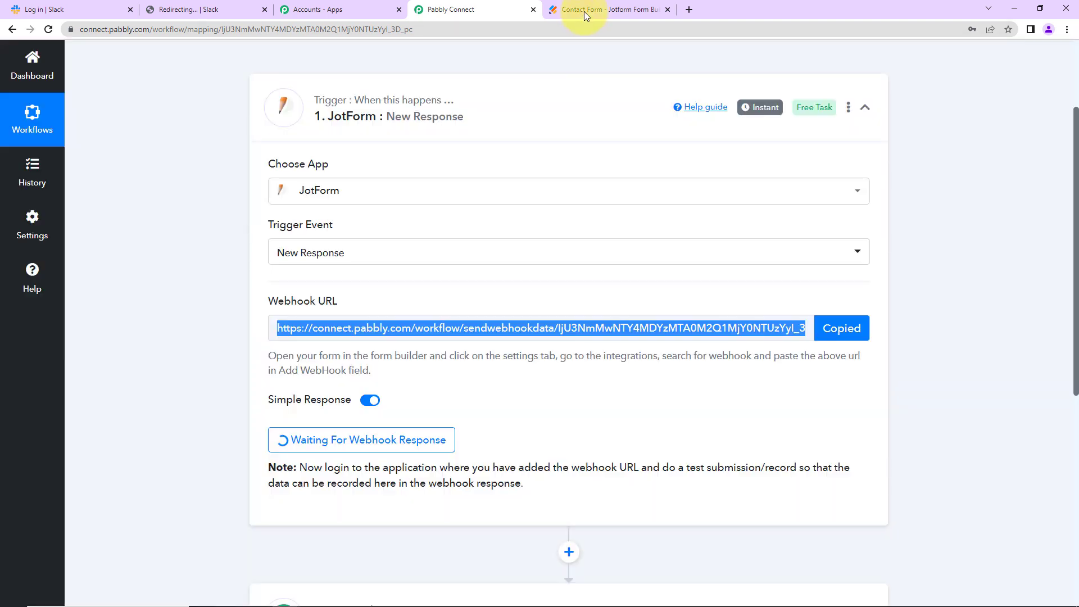
click(585, 11)
drag(386, 365, 193, 366)
key(BackSpace)
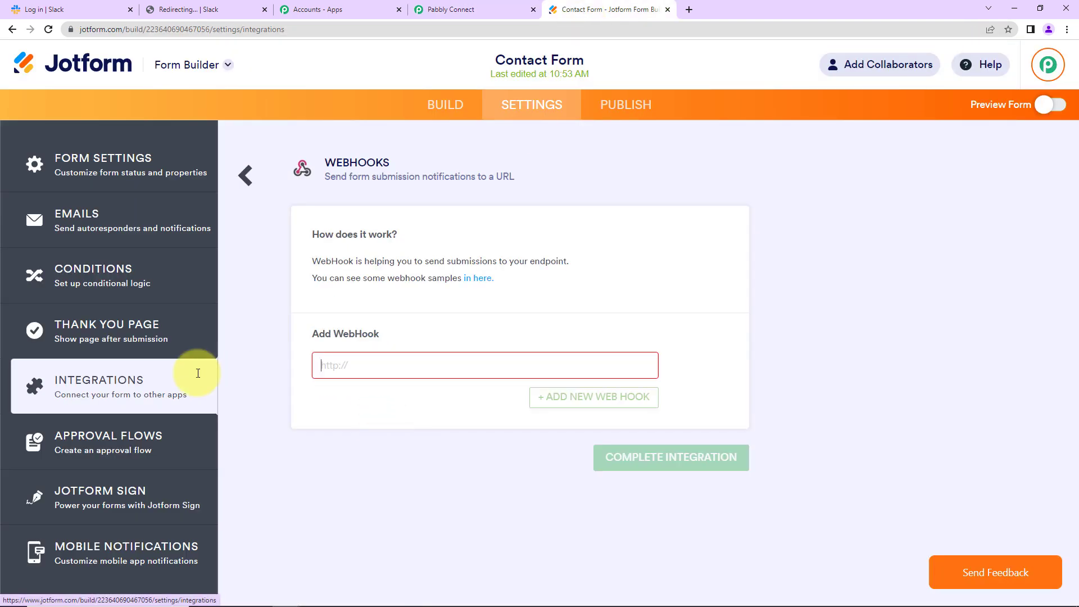
key(ctrl+v)
click(618, 459)
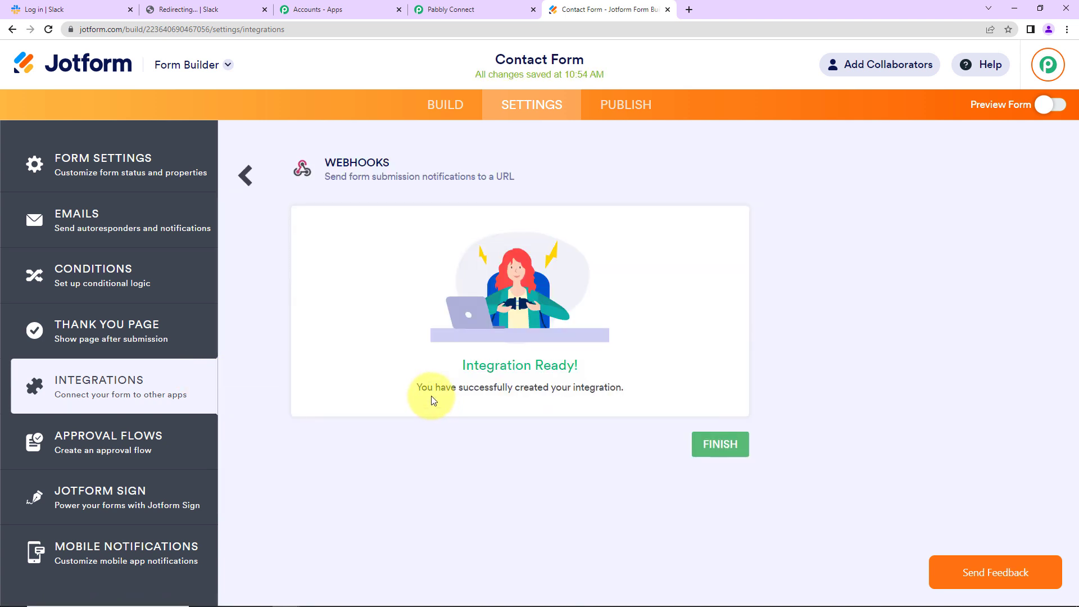
click(718, 444)
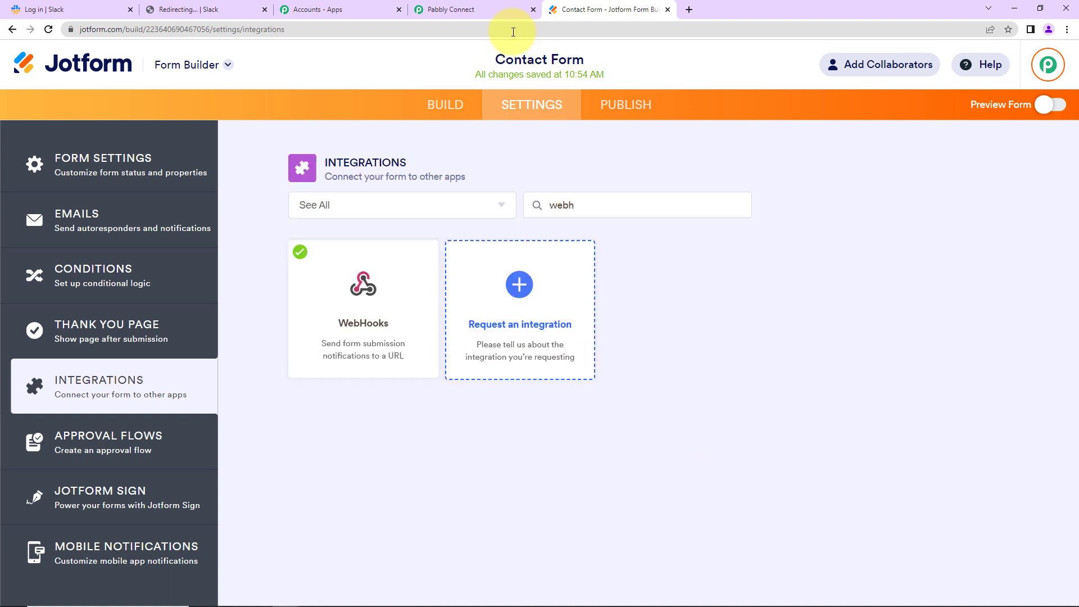
click(484, 8)
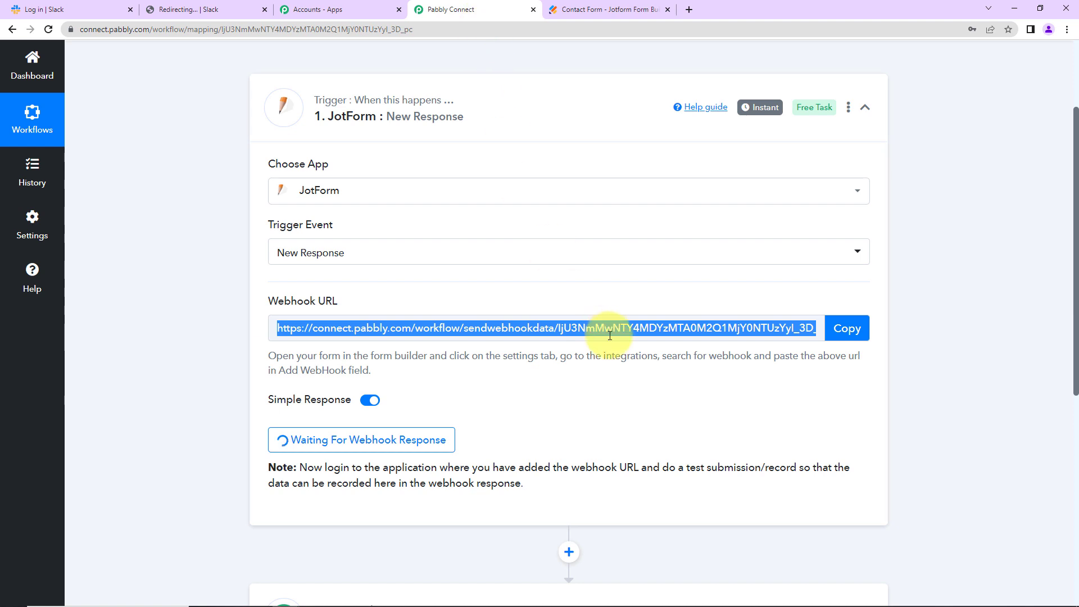
Open the live Jotform Contact Form in a new tab from the form preview
drag(663, 468, 802, 500)
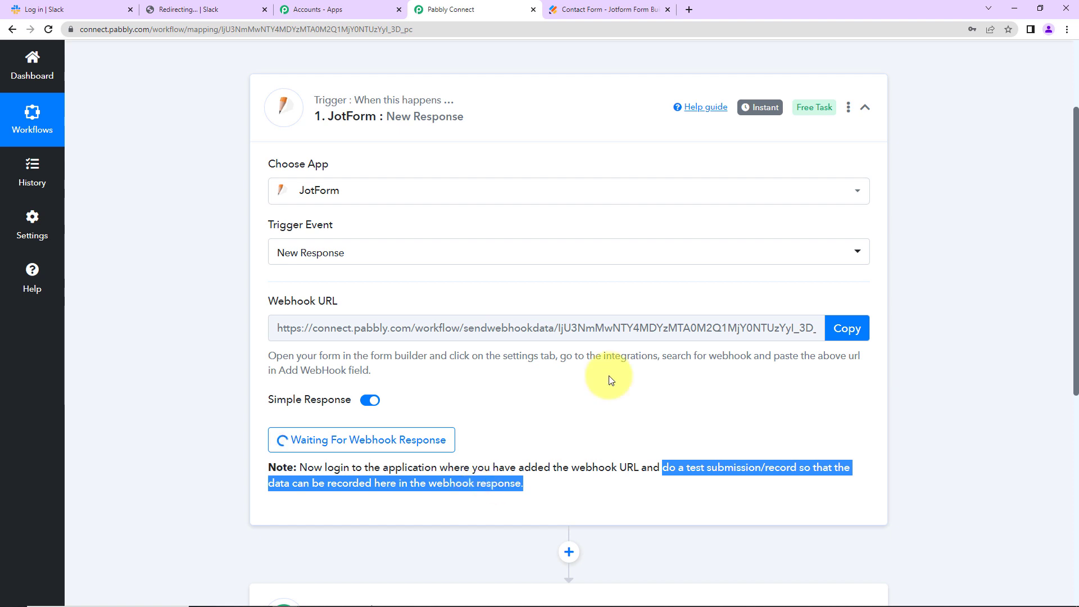
click(606, 8)
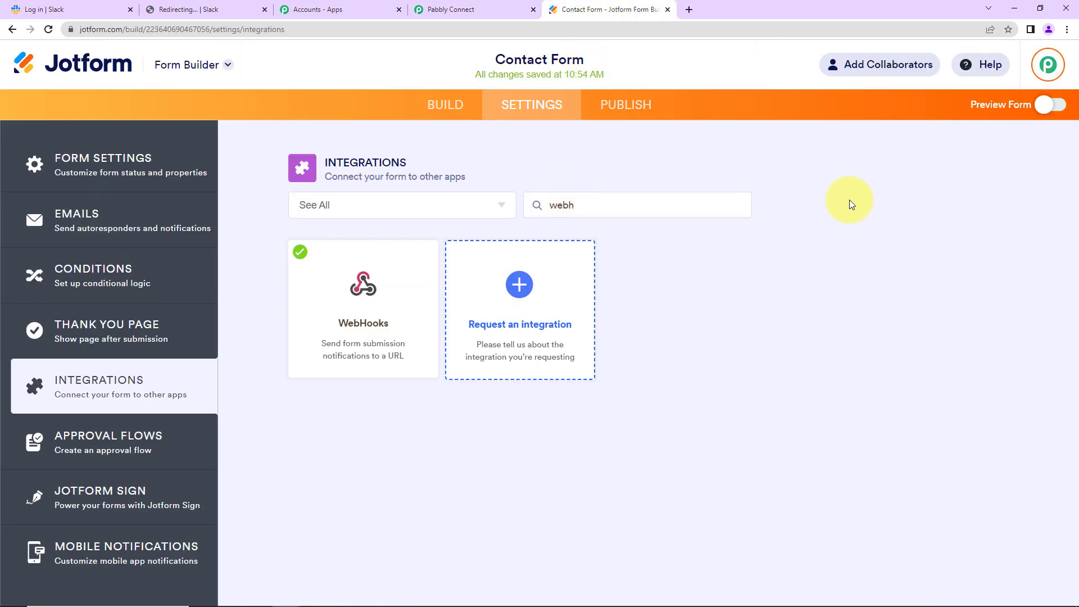
click(1050, 104)
click(235, 65)
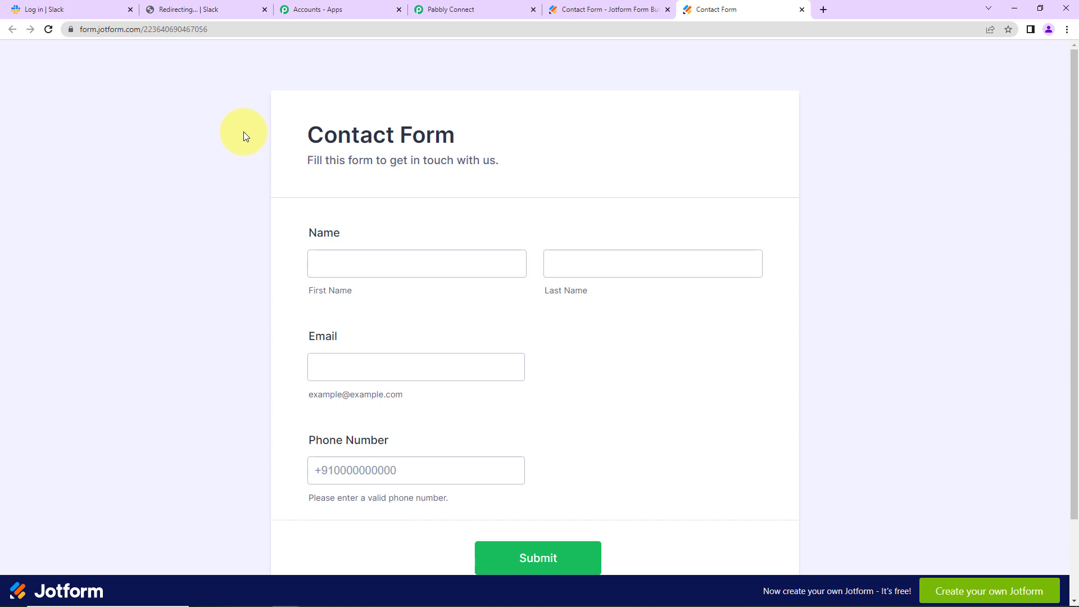
Fill the Contact Form with a sample name, email and saved phone number, and submit it
click(339, 268)
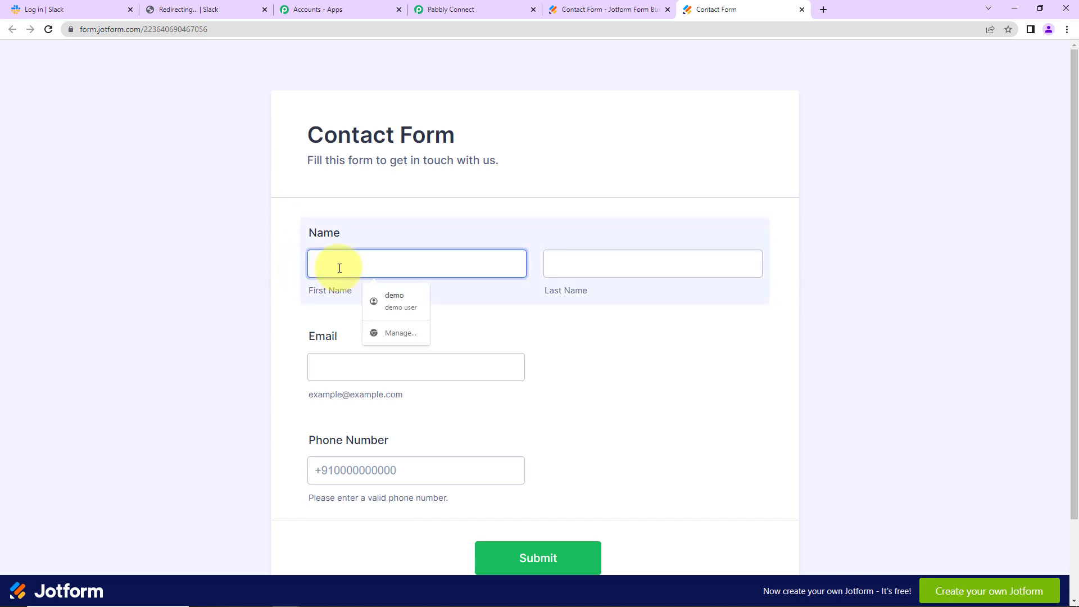
text(Smart)
key(Tab)
text(Use)
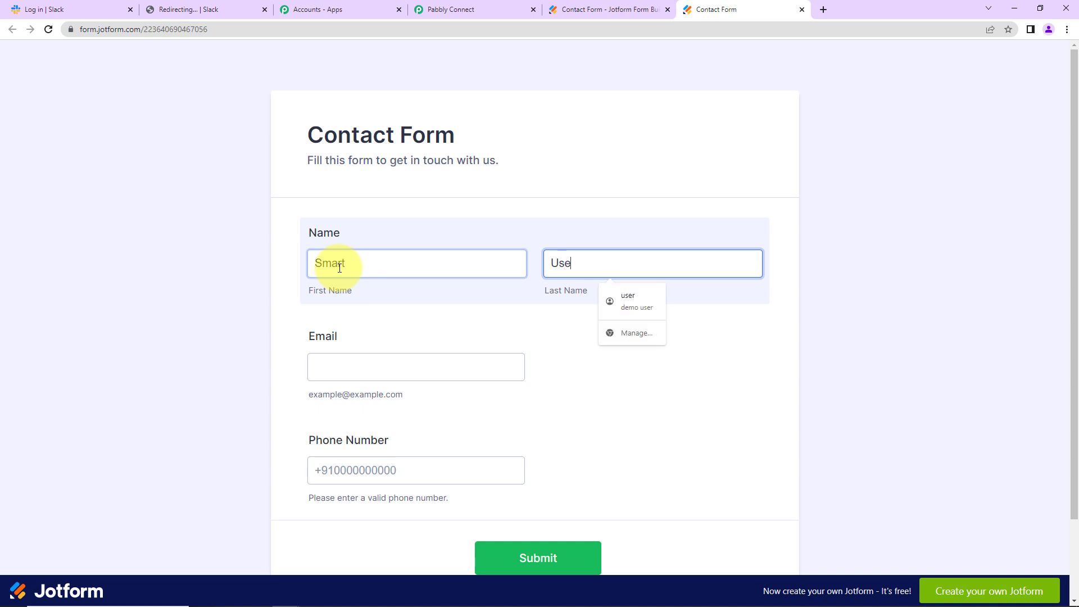
click(325, 373)
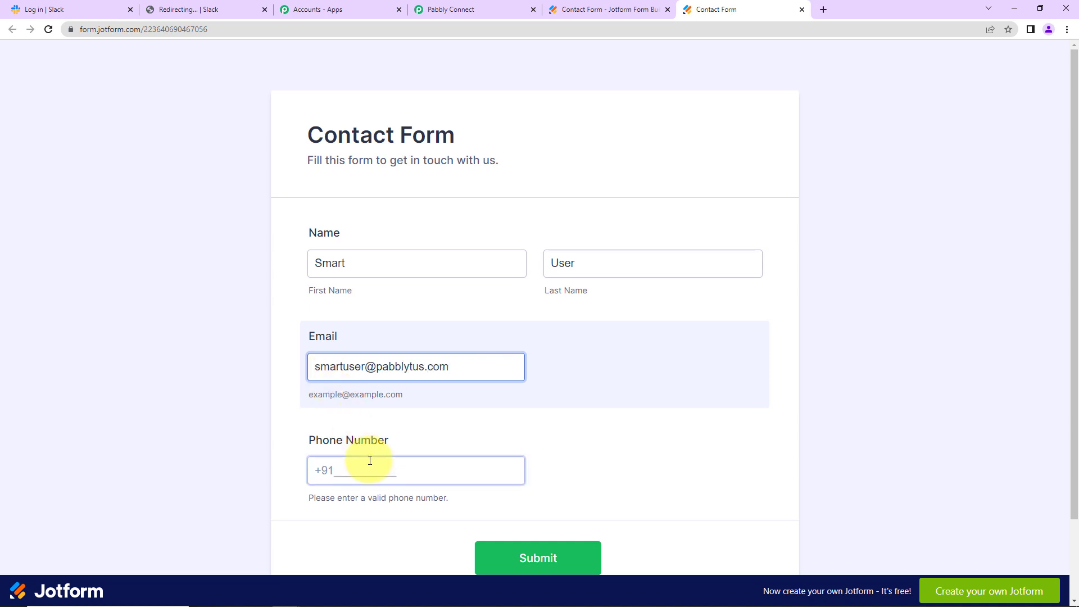
click(366, 460)
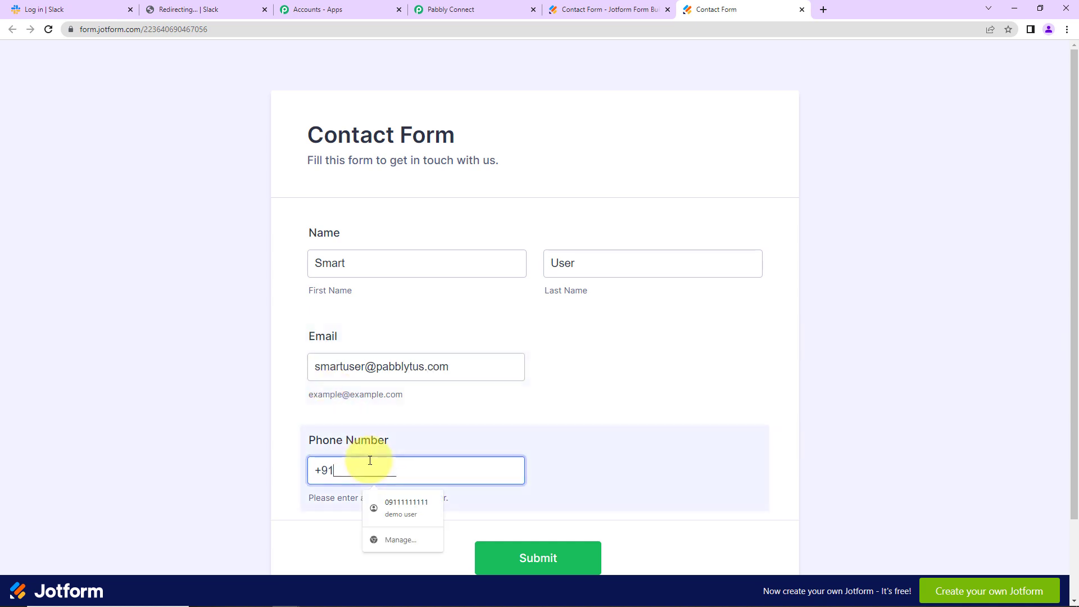
click(397, 501)
click(538, 565)
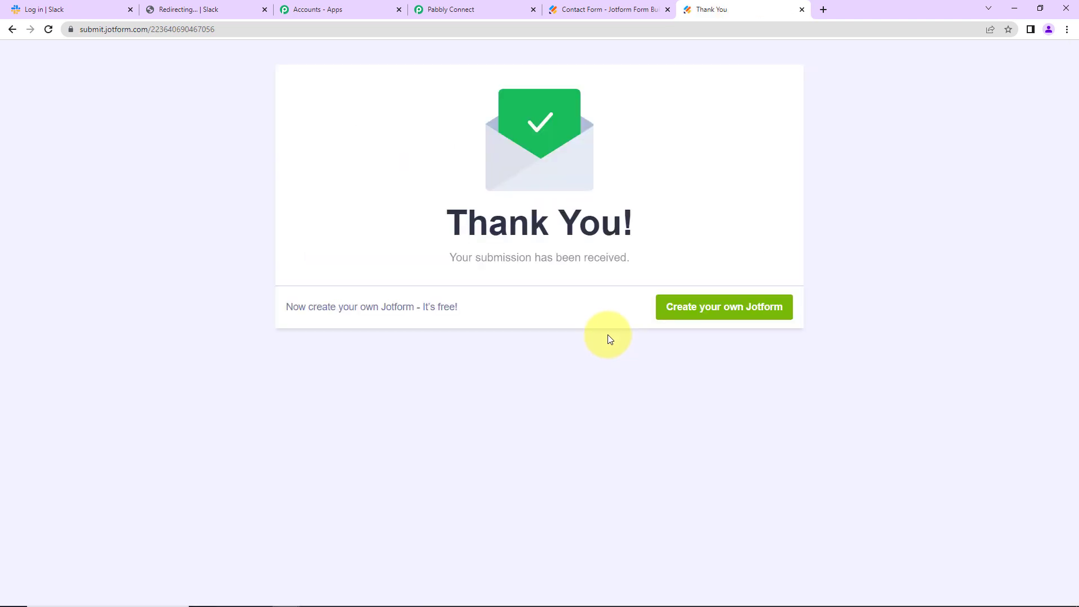
click(500, 9)
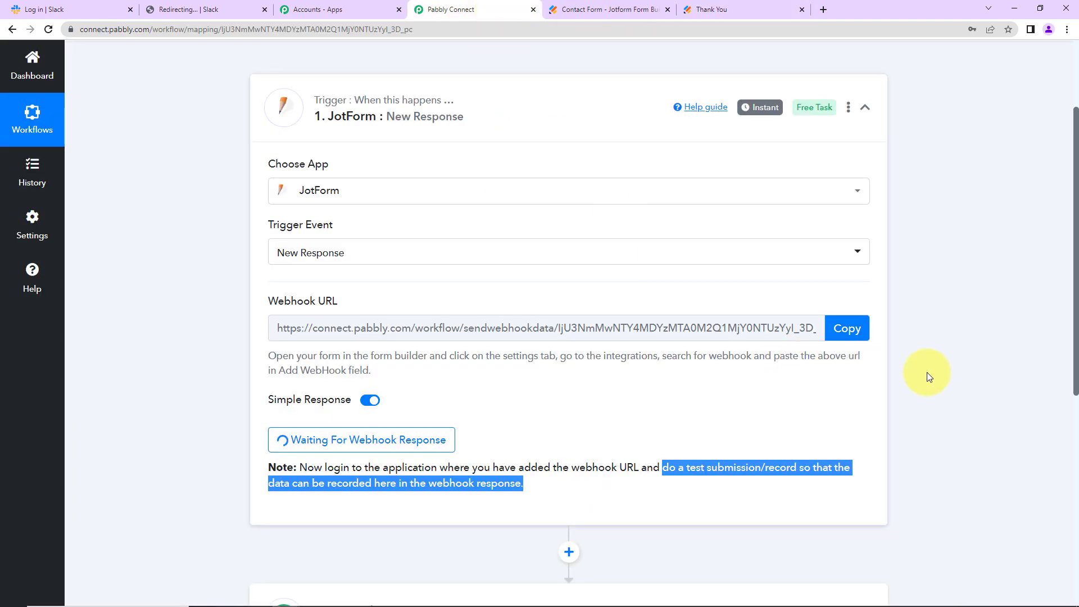
Scroll through the captured JotForm response to check the name, email and phone values
scroll(962, 356, down, 3)
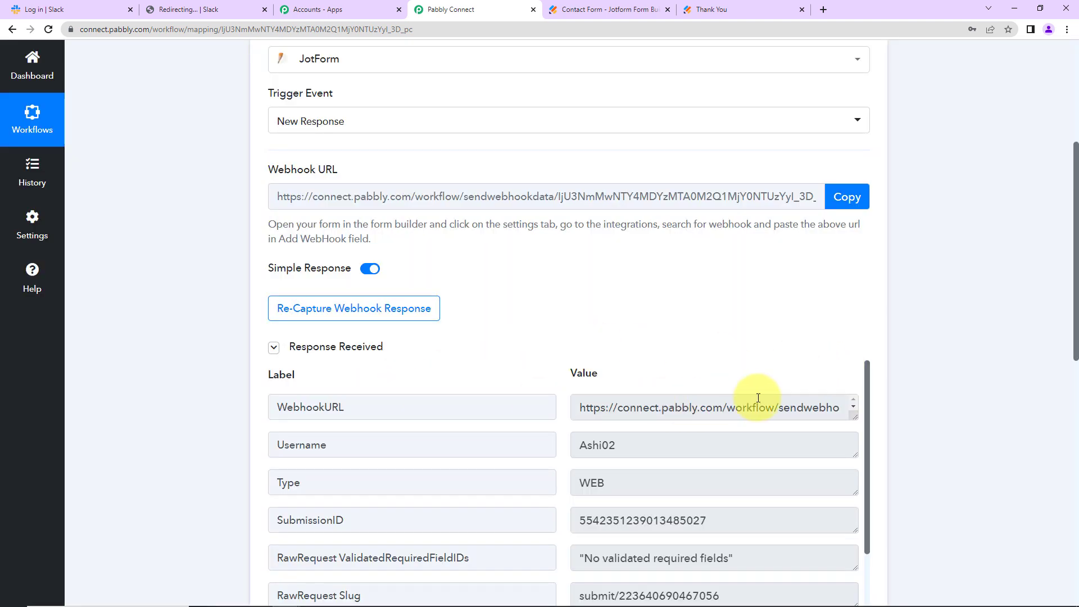
scroll(855, 403, down, 2)
scroll(921, 388, down, 5)
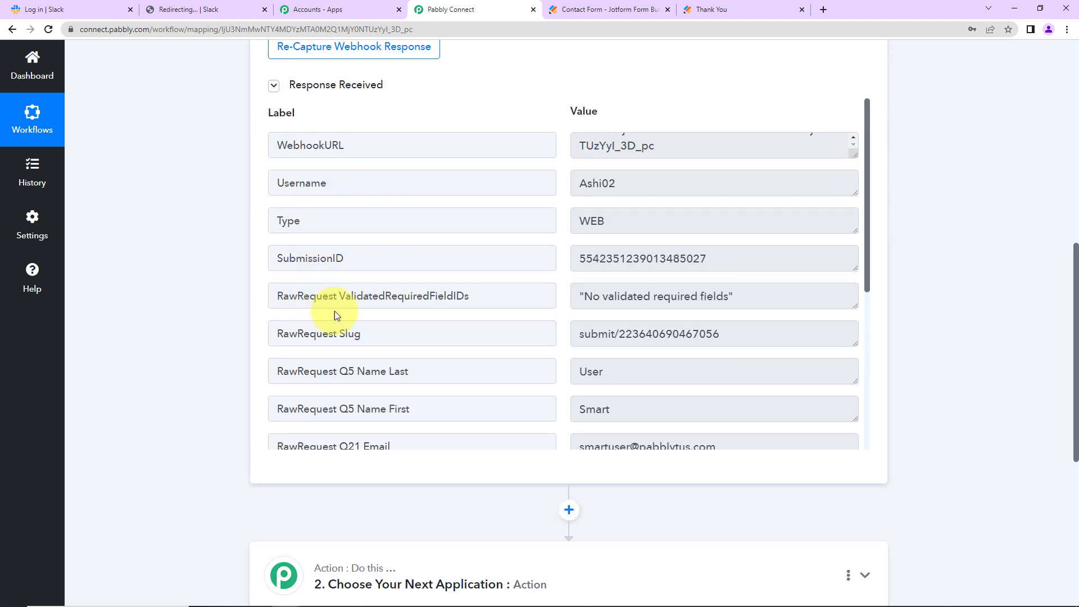
scroll(679, 354, down, 5)
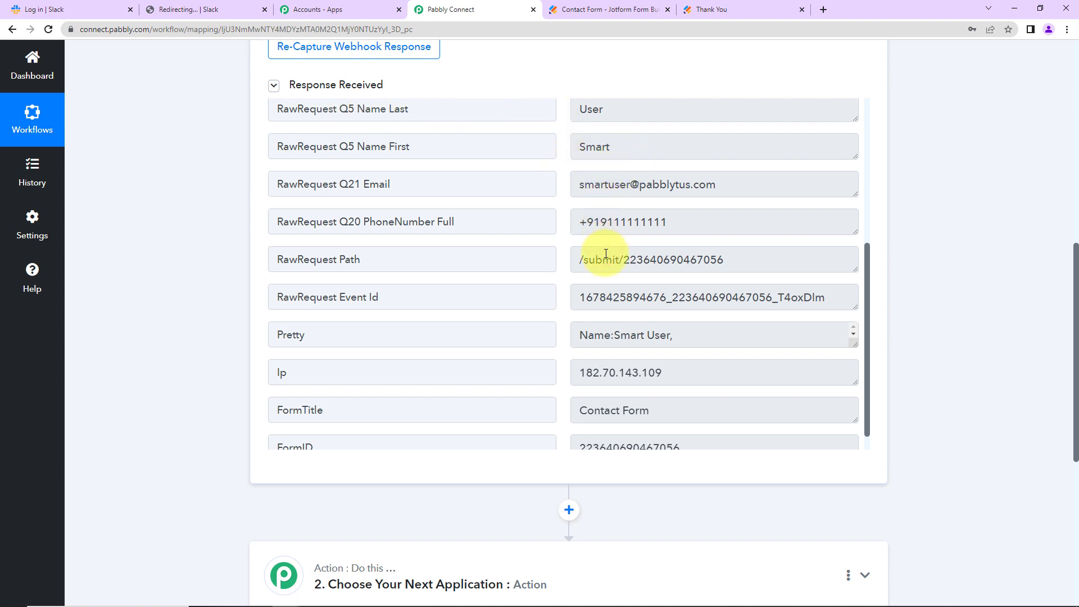
scroll(756, 350, down, 1)
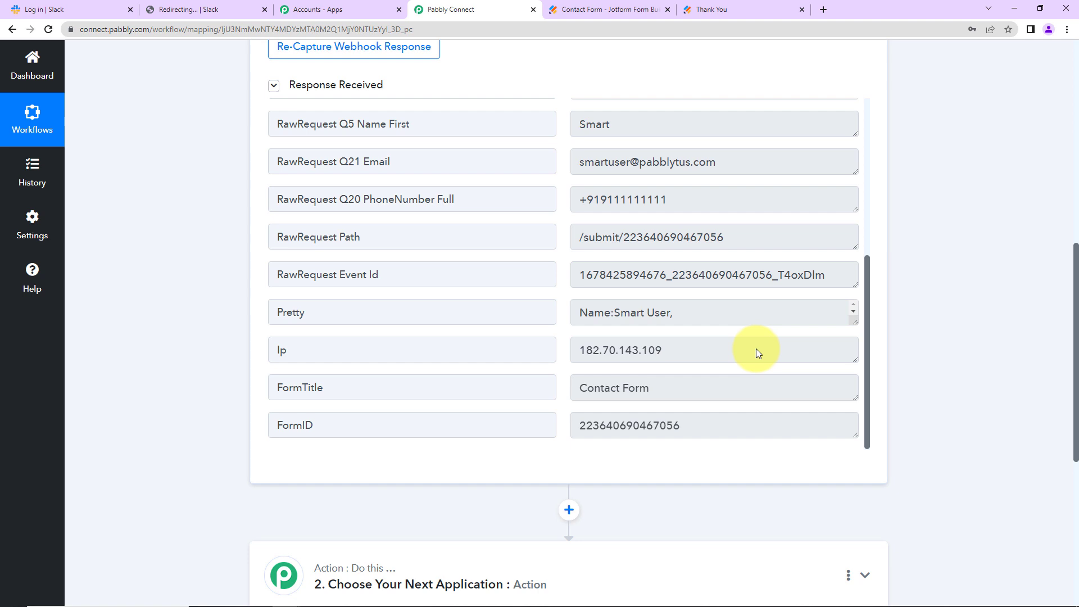
scroll(889, 316, down, 5)
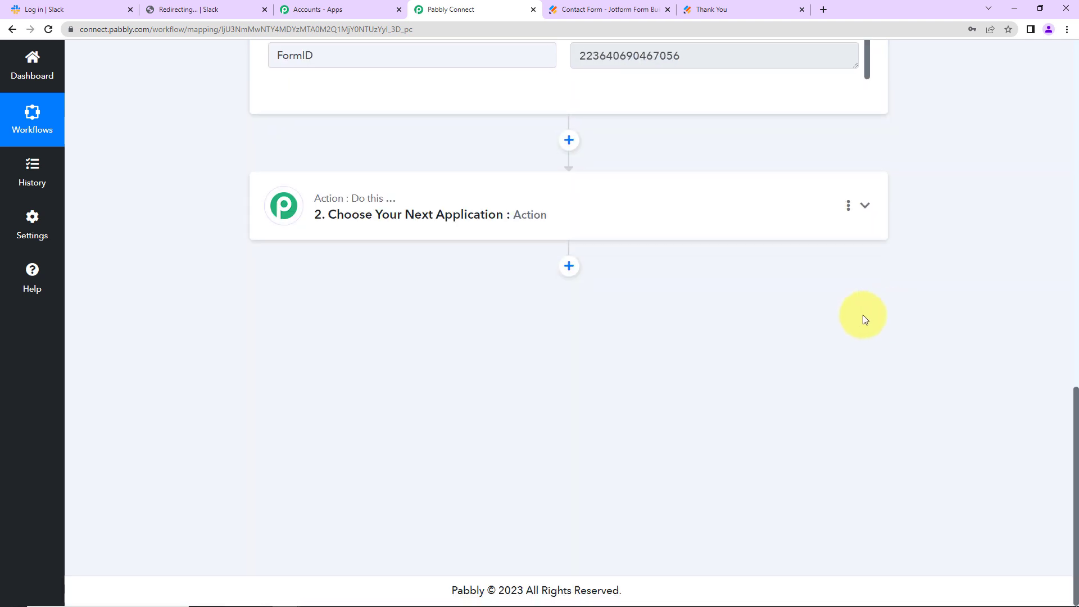
Set step 2 to Slack's Send Channel Message action and begin connecting a Slack account
click(340, 216)
click(370, 290)
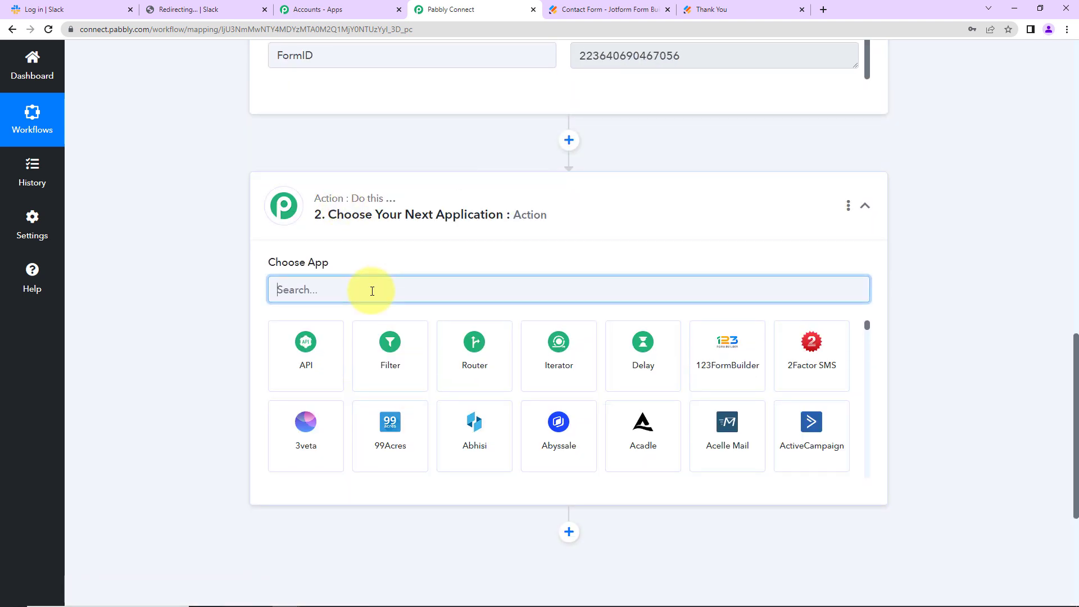
text(slack)
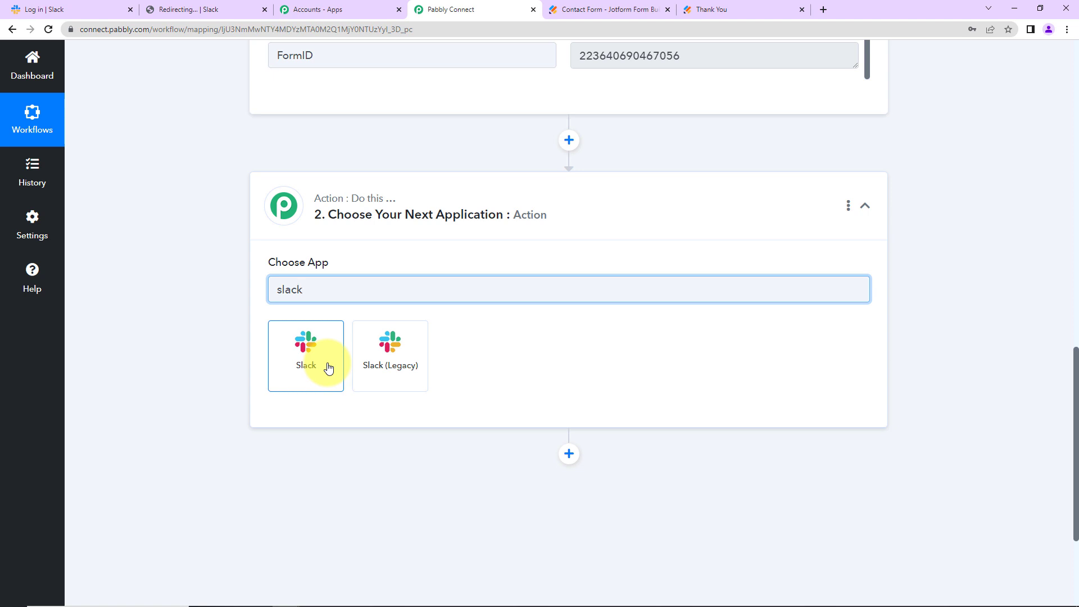
click(325, 366)
click(320, 352)
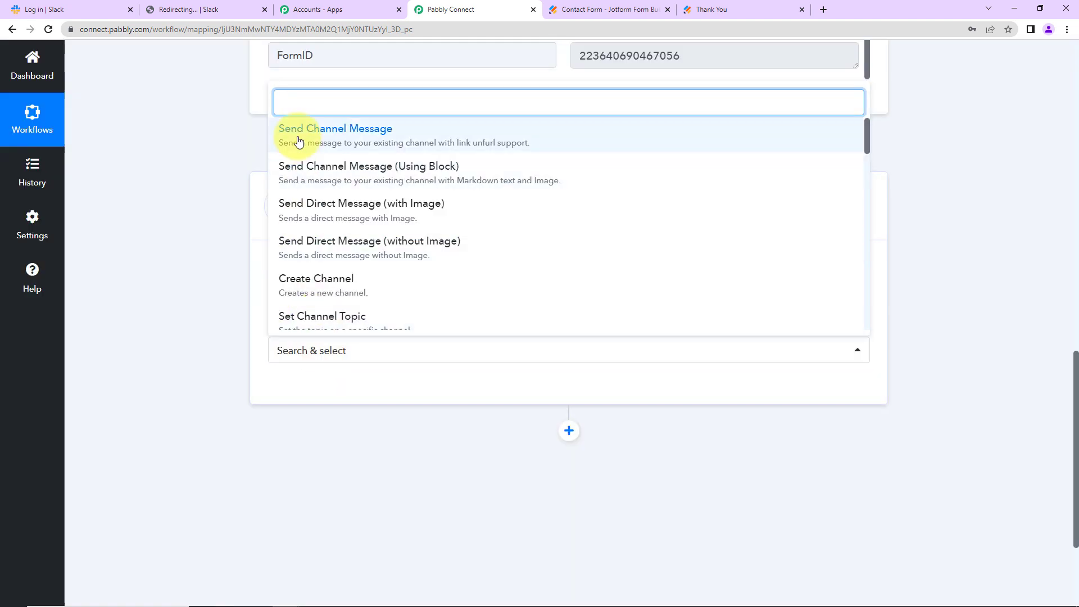
click(296, 140)
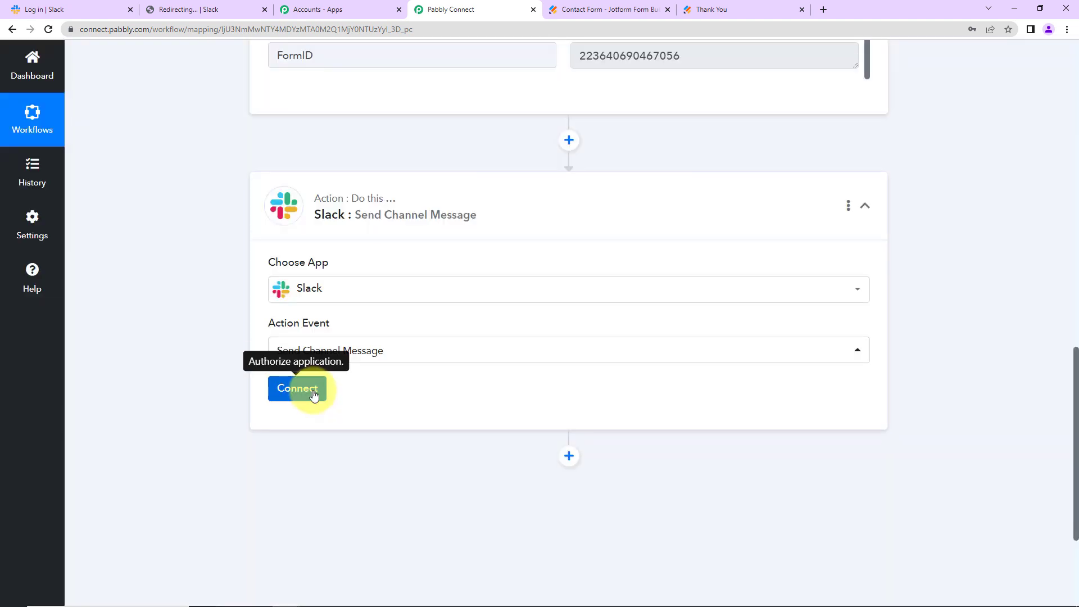
click(322, 390)
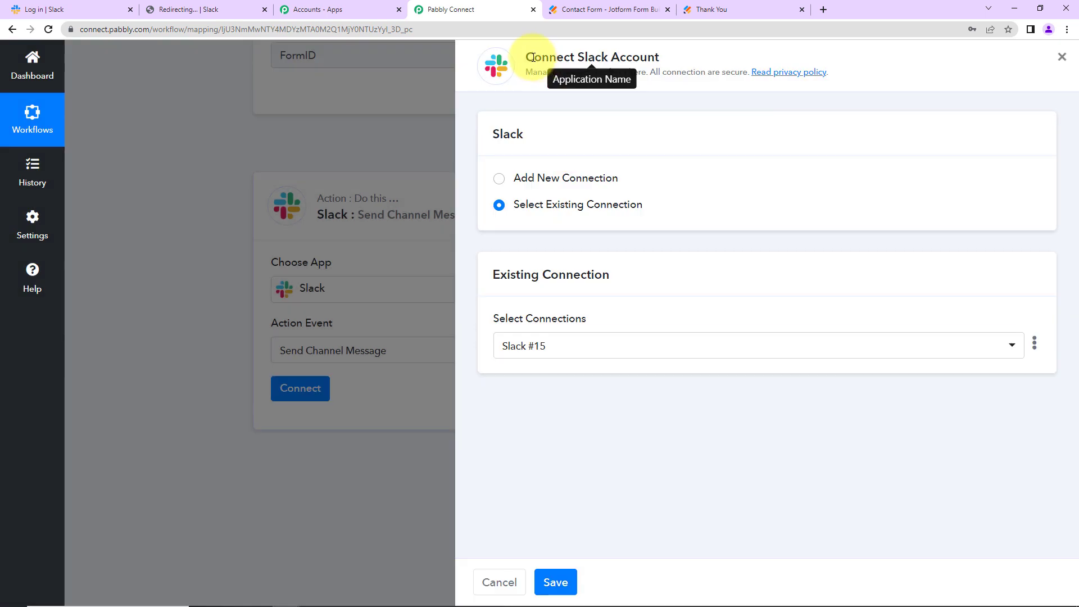
Add a new Slack connection with 'user' token type and allow Pabbly access in Slack
drag(527, 57, 659, 54)
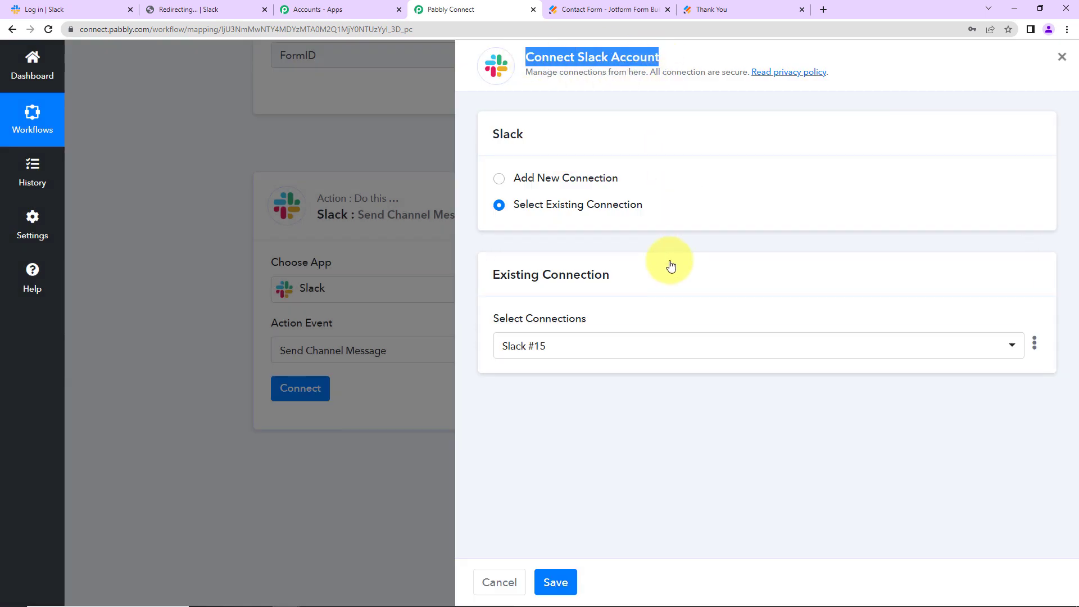
click(502, 188)
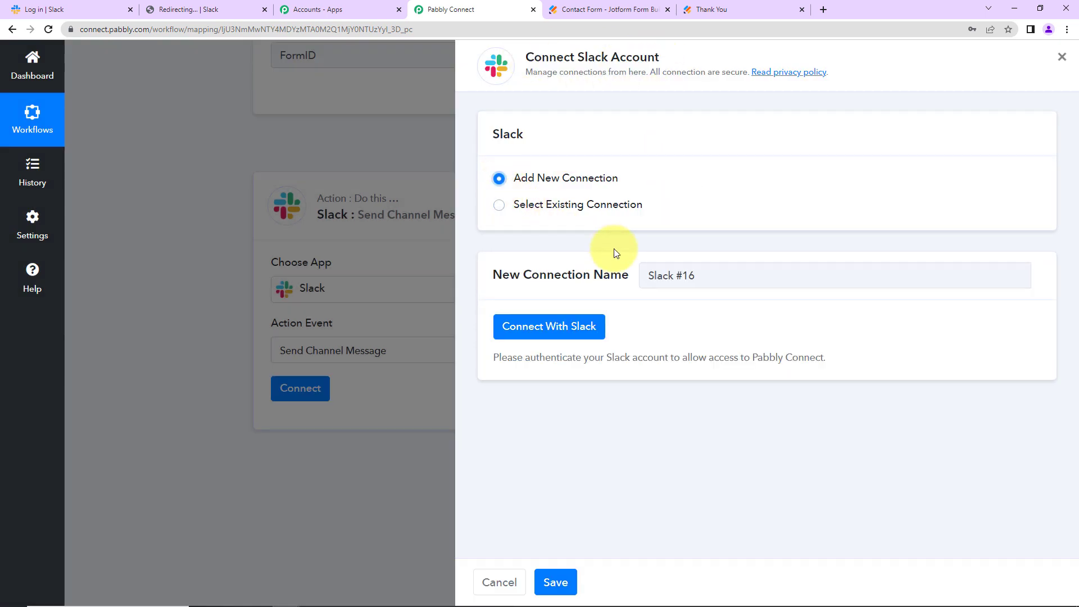
click(526, 332)
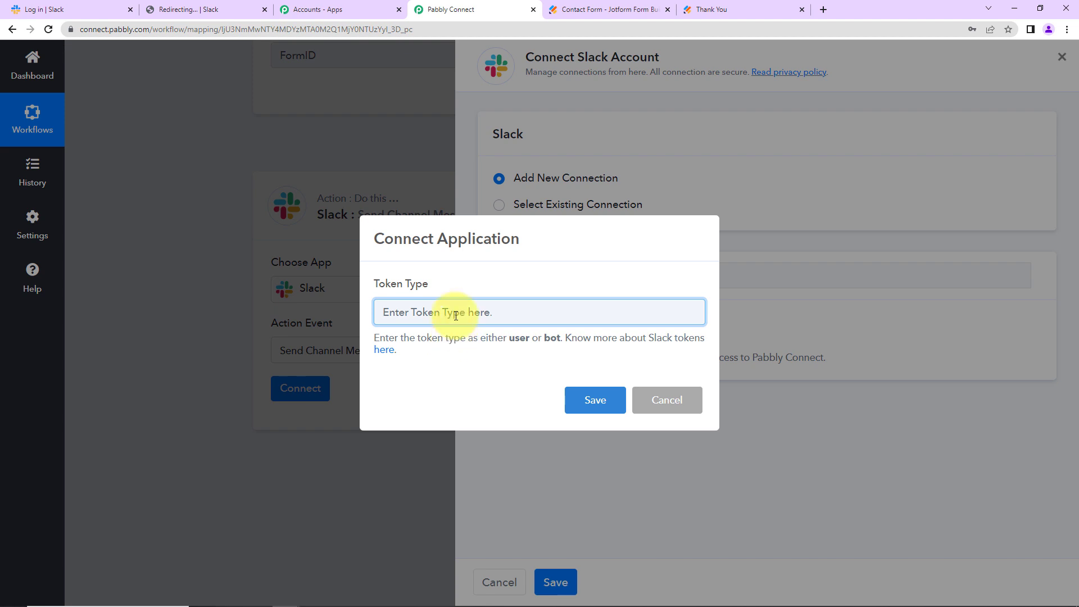
text(u)
click(571, 400)
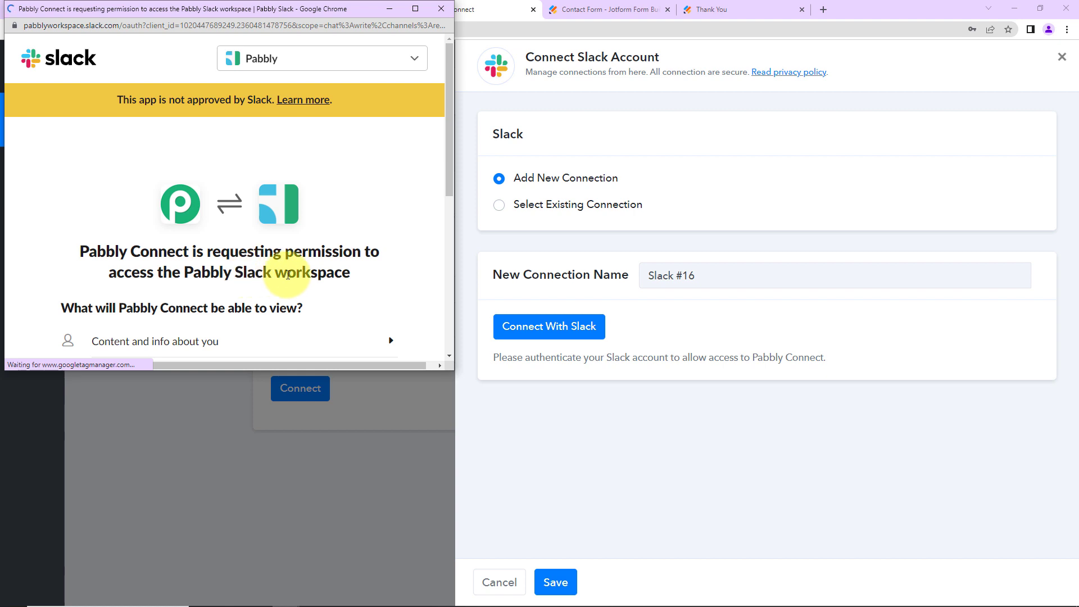
scroll(288, 274, down, 5)
click(261, 339)
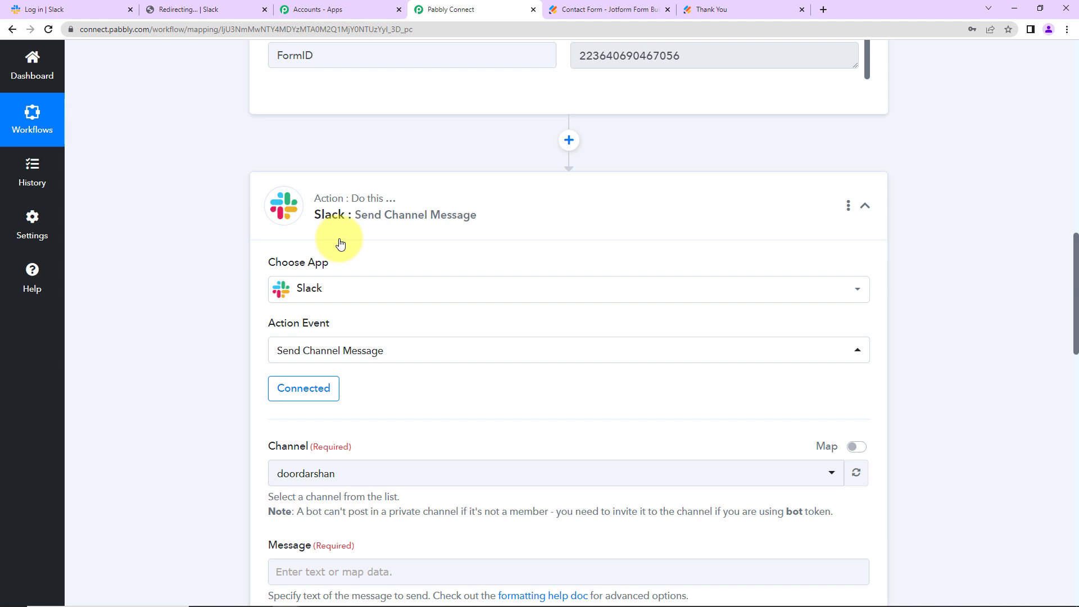
Review the Slack Channel and Message fields, then switch to the 'Log in | Slack' tab
scroll(495, 259, down, 5)
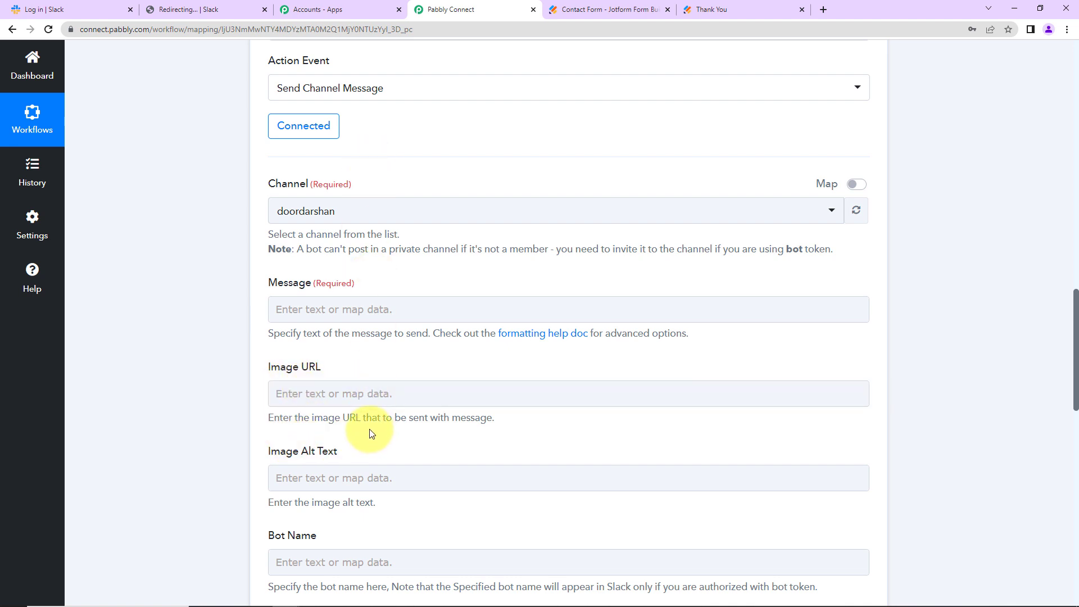
click(89, 15)
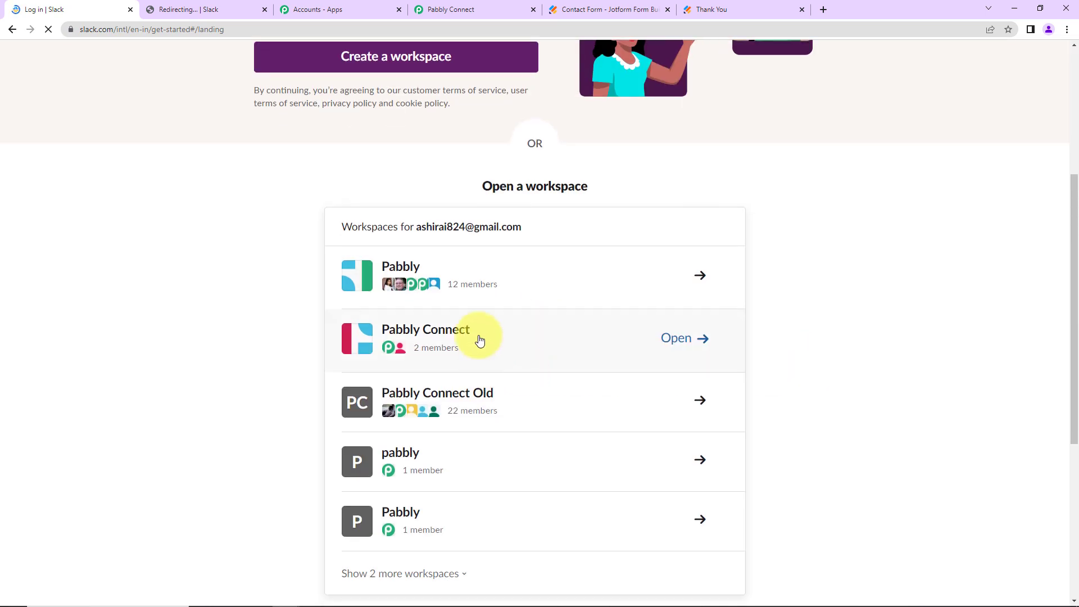
Open the #jotform-submissions channel in the Pabbly Slack workspace
click(187, 9)
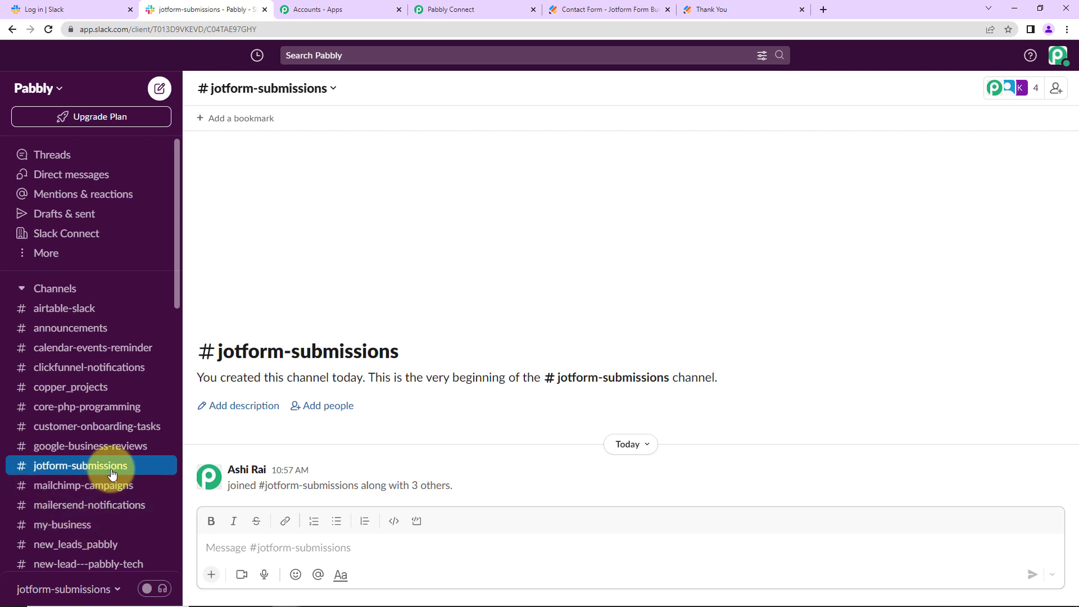
scroll(110, 469, down, 10)
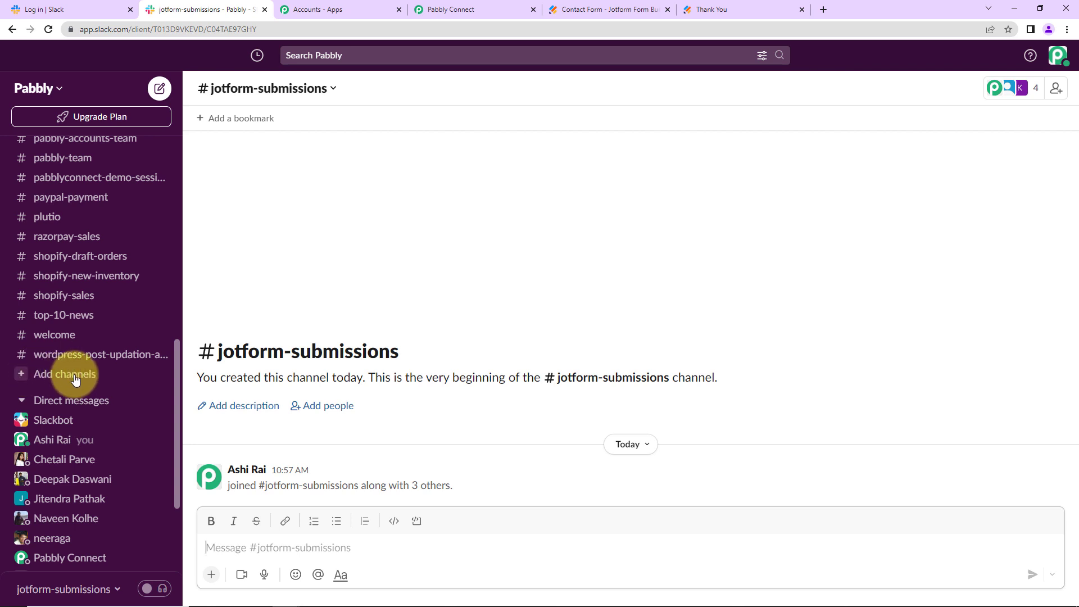
Set the Slack action's Channel to jotform-submissions by searching 'jot'
click(435, 9)
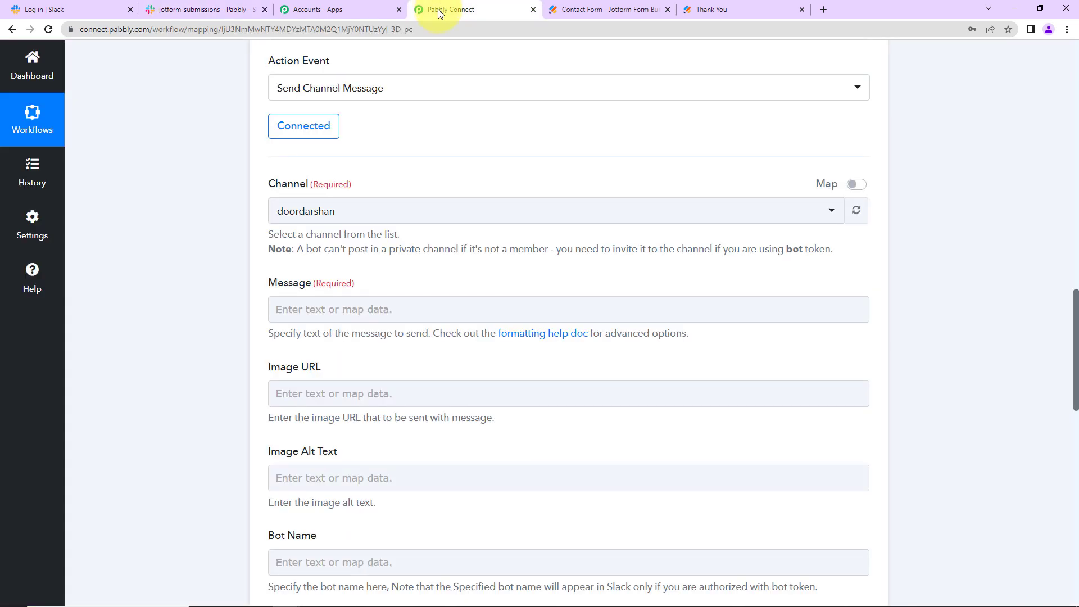
click(377, 214)
text(jo)
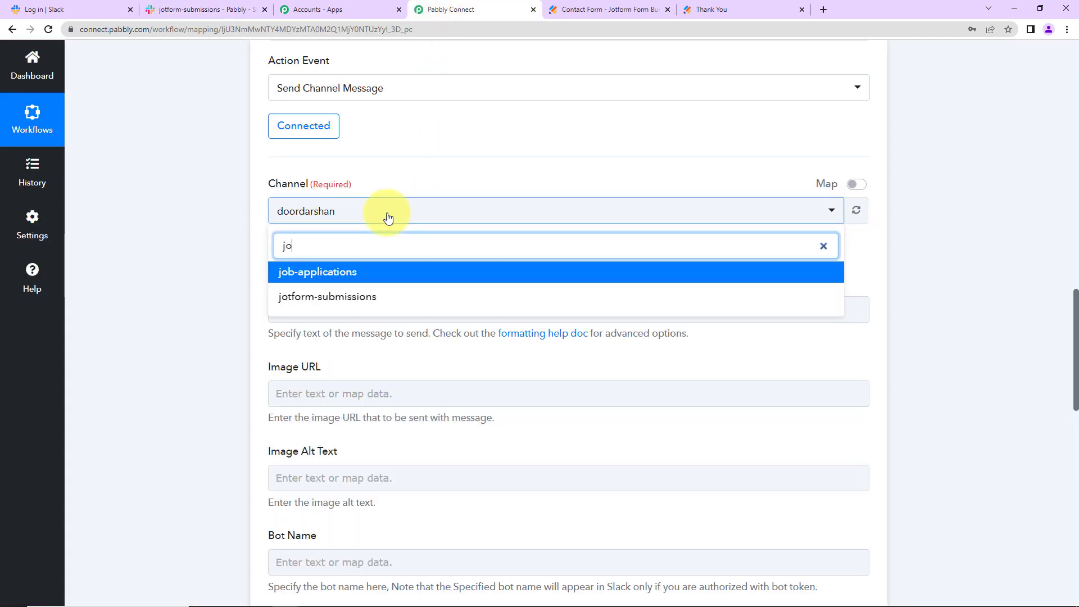
text(t)
click(378, 275)
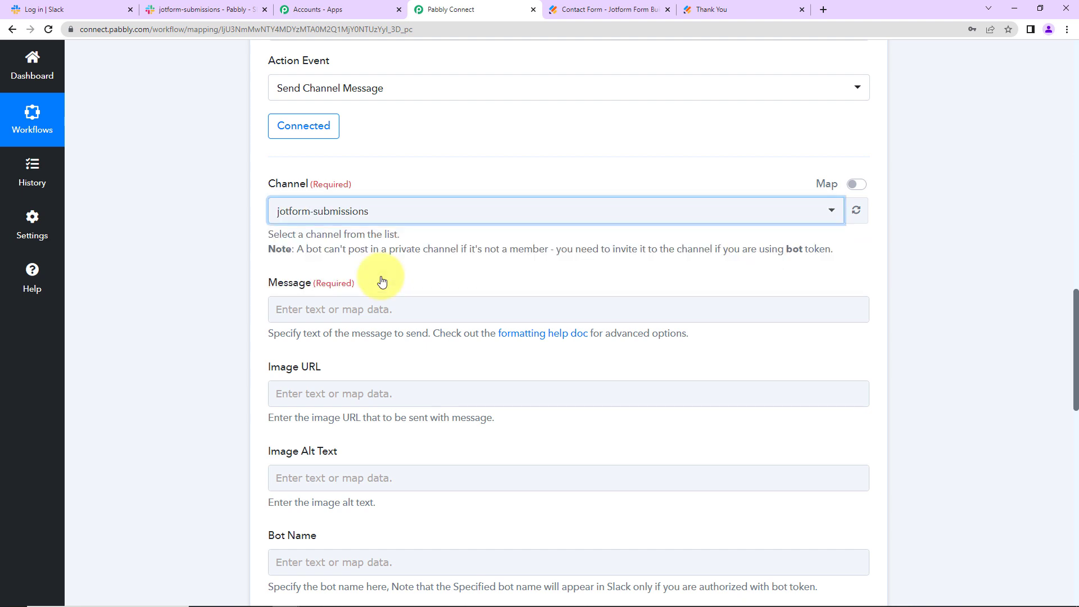
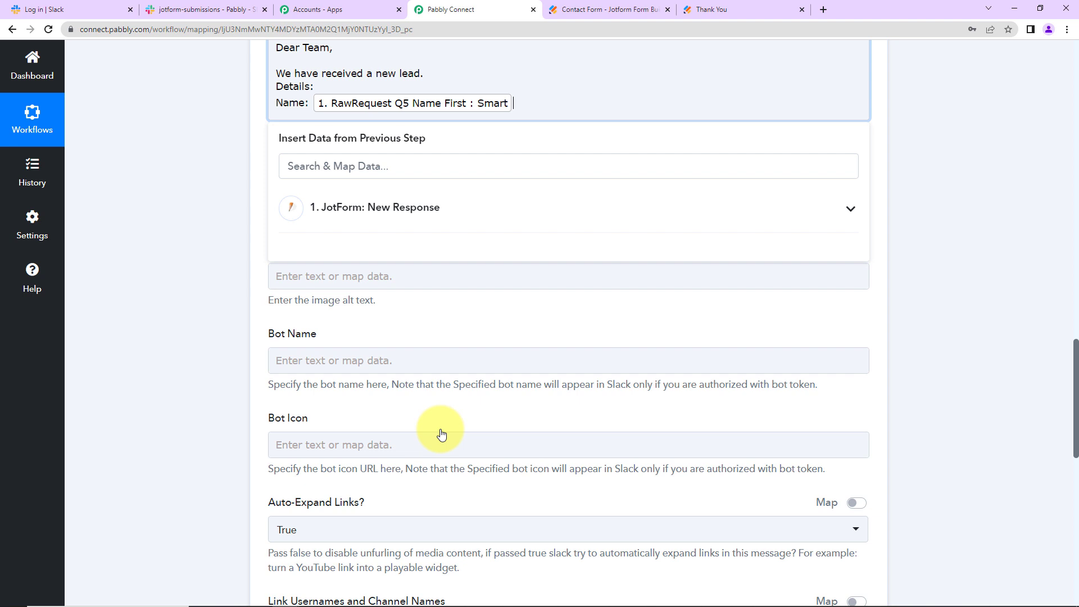
Add the Name Last token, then an 'Email Address:' line mapped to the Q21 Email field
click(428, 209)
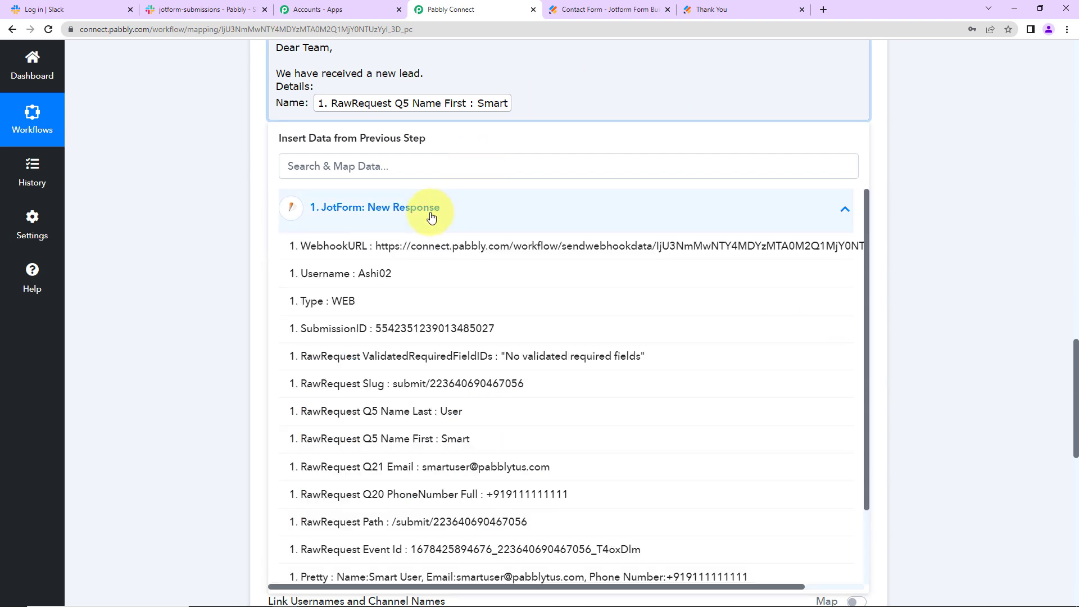
click(426, 413)
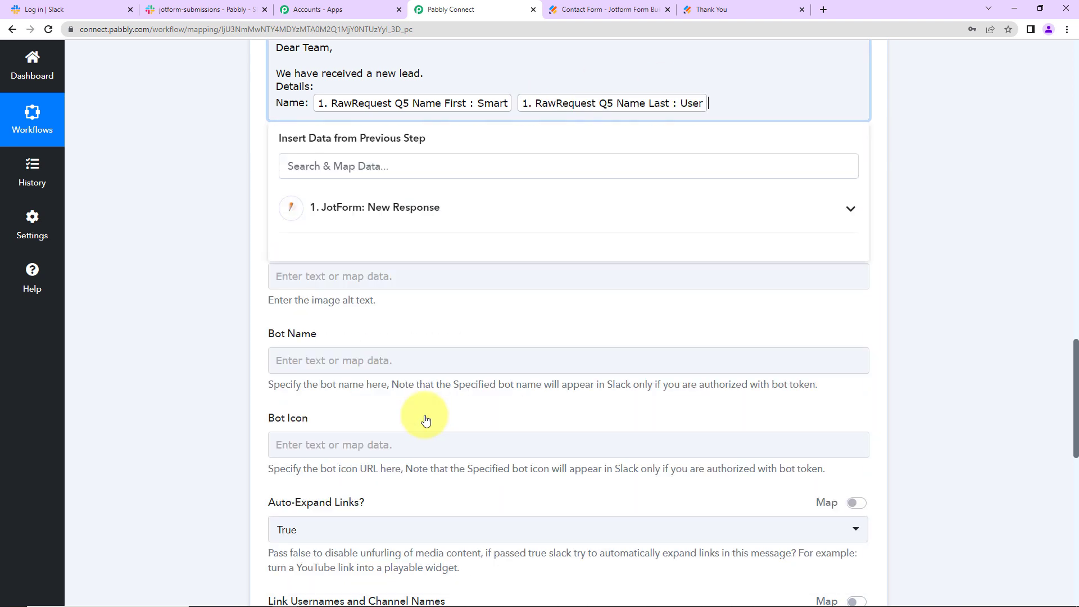
key(Return)
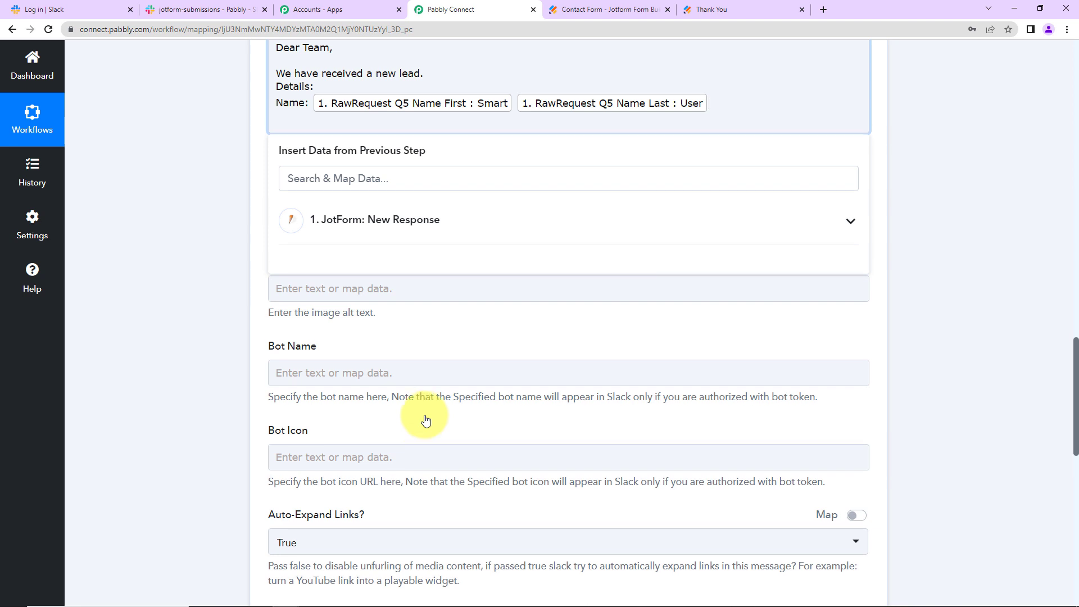
text(Email Address:)
click(414, 221)
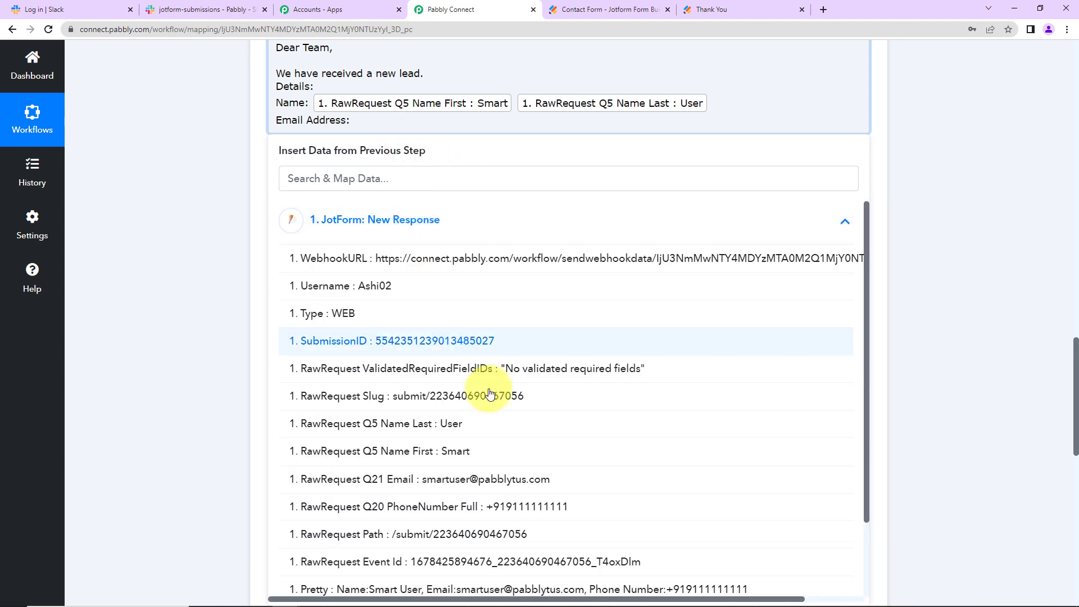
click(442, 479)
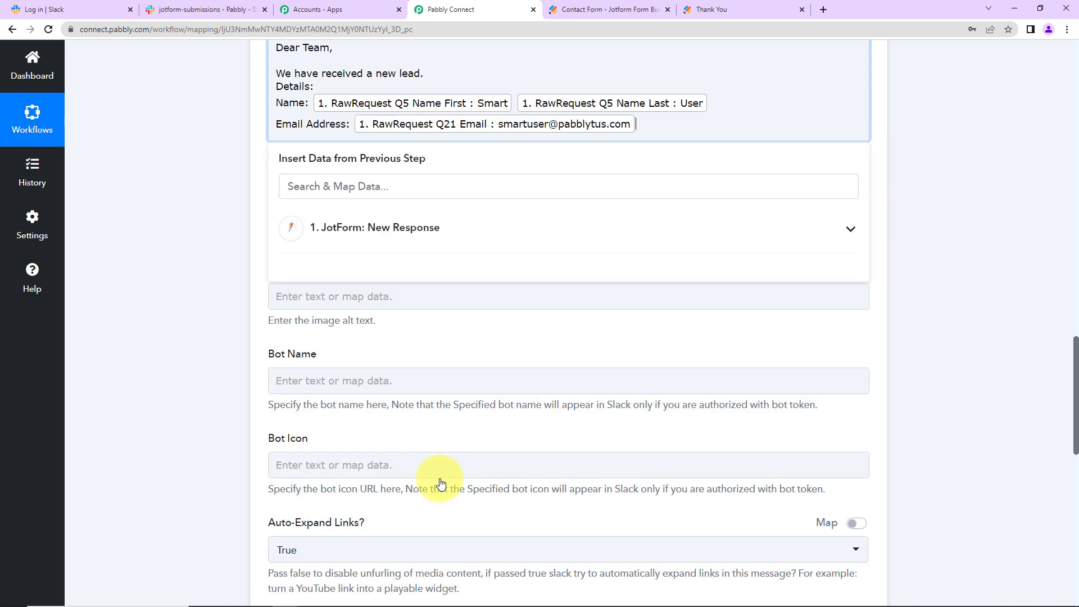
Add a 'Mobile Number:' line mapped to Q20 PhoneNumber Full, and sign off with 'Regards'
key(Return)
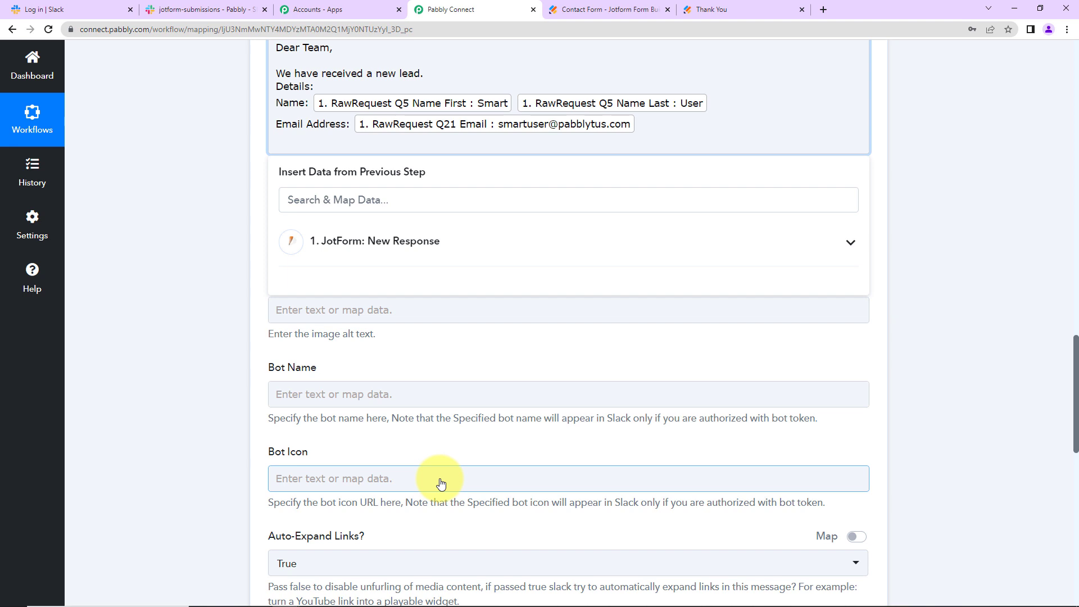
text(Mobile Number:)
click(427, 252)
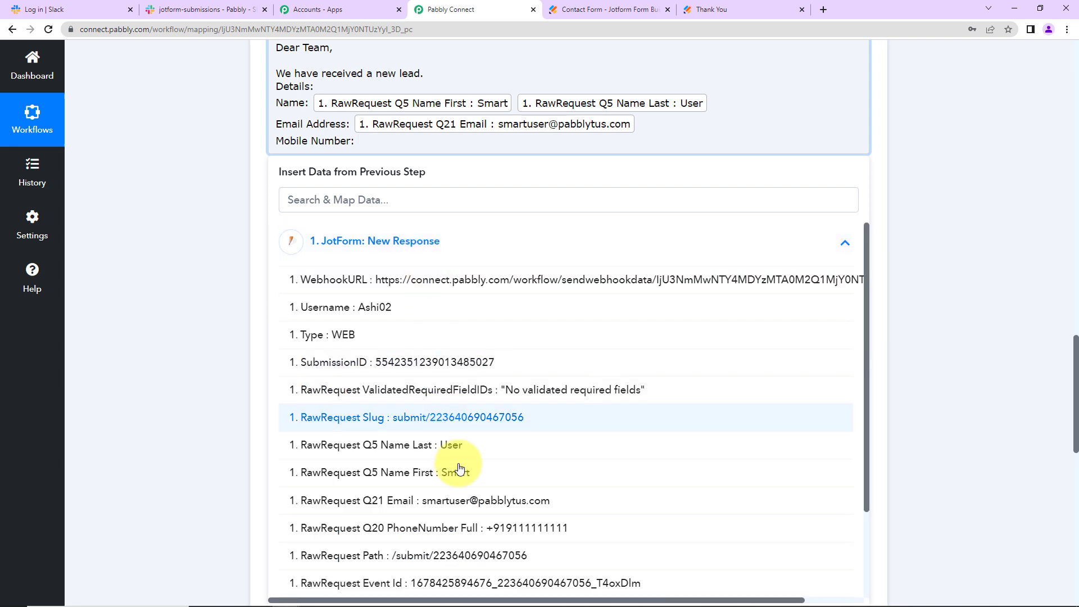
click(466, 529)
key(Return)
key(Return)
text(Regards)
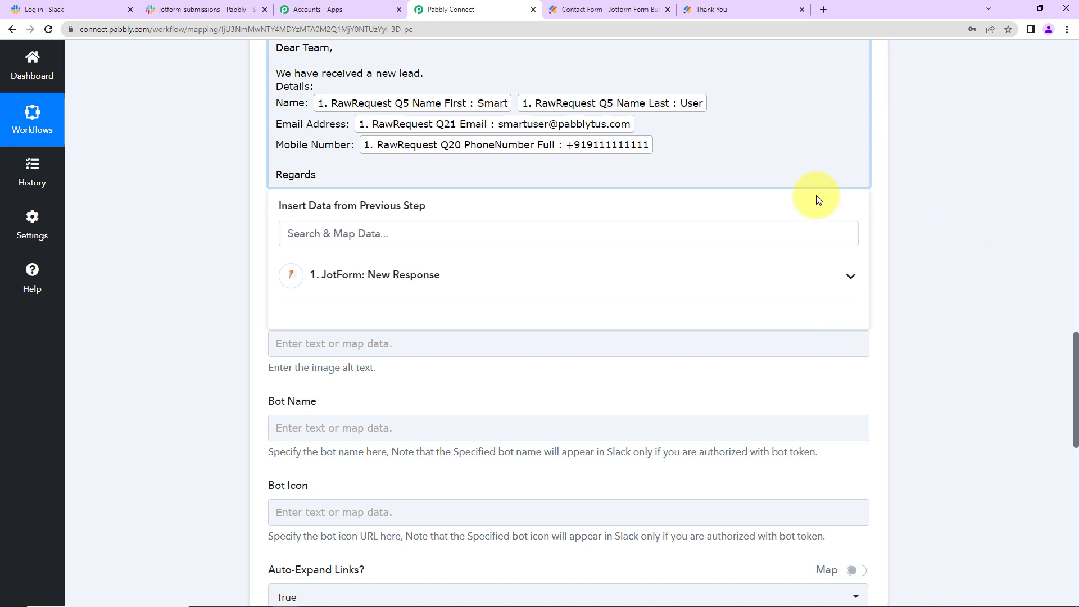
click(191, 150)
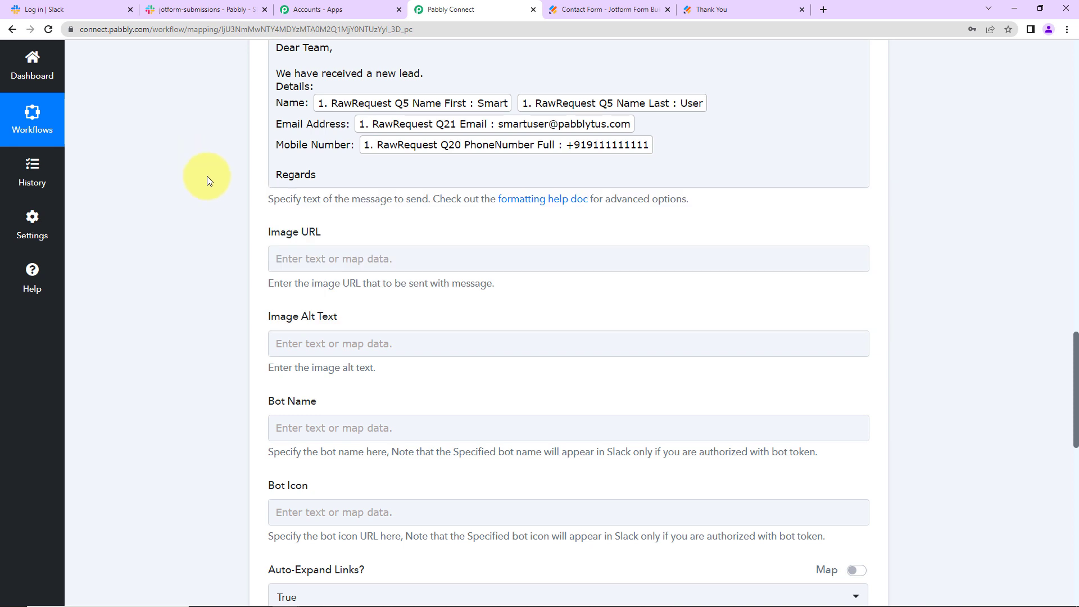
Save the Slack step and send a test request
scroll(320, 169, down, 2)
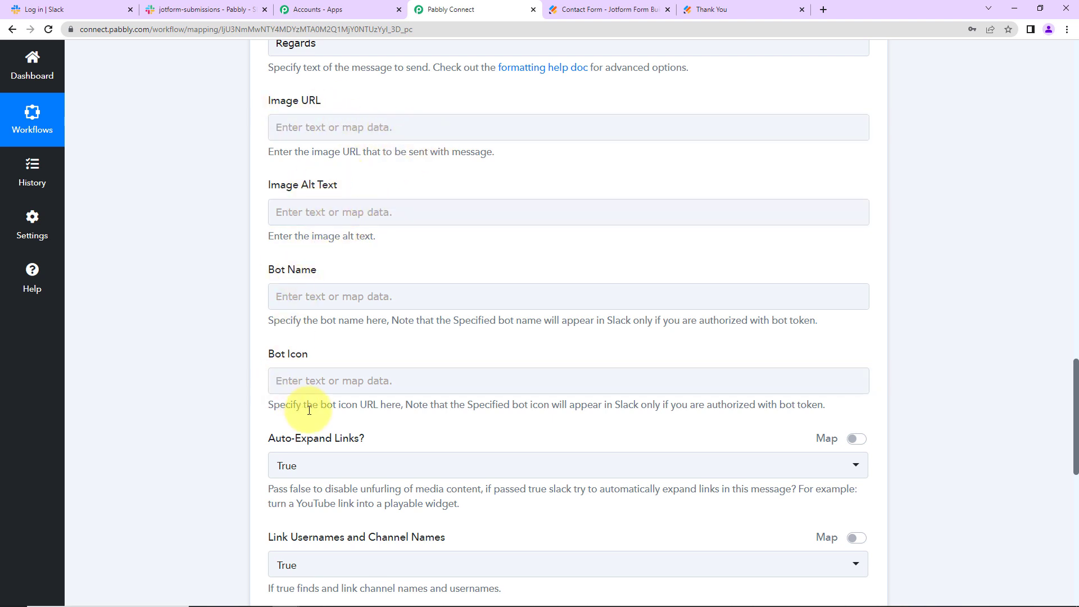
scroll(309, 410, up, 2)
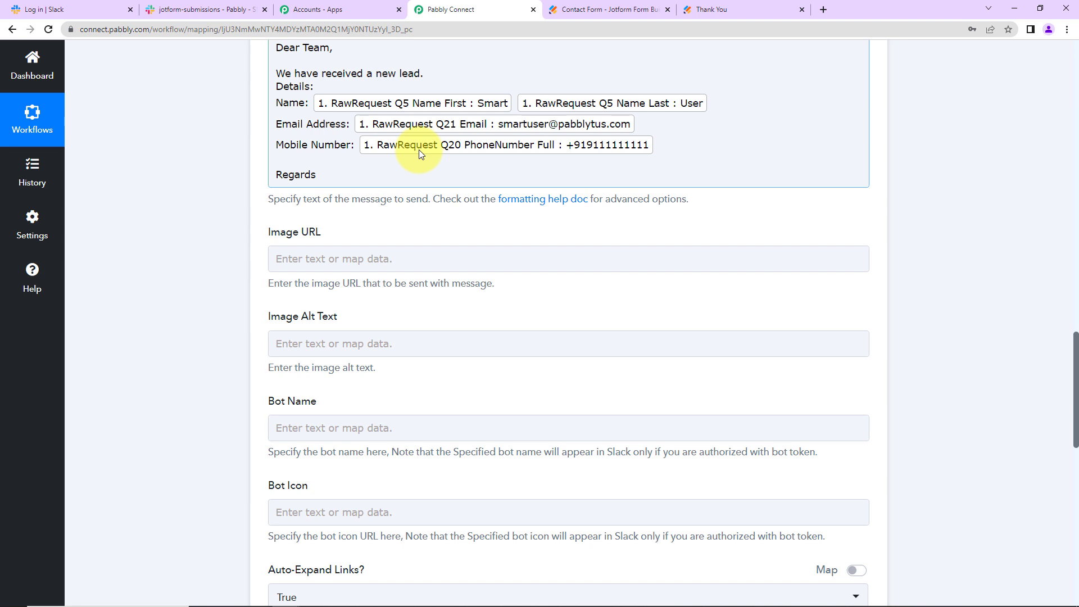
scroll(201, 175, down, 4)
scroll(200, 174, down, 4)
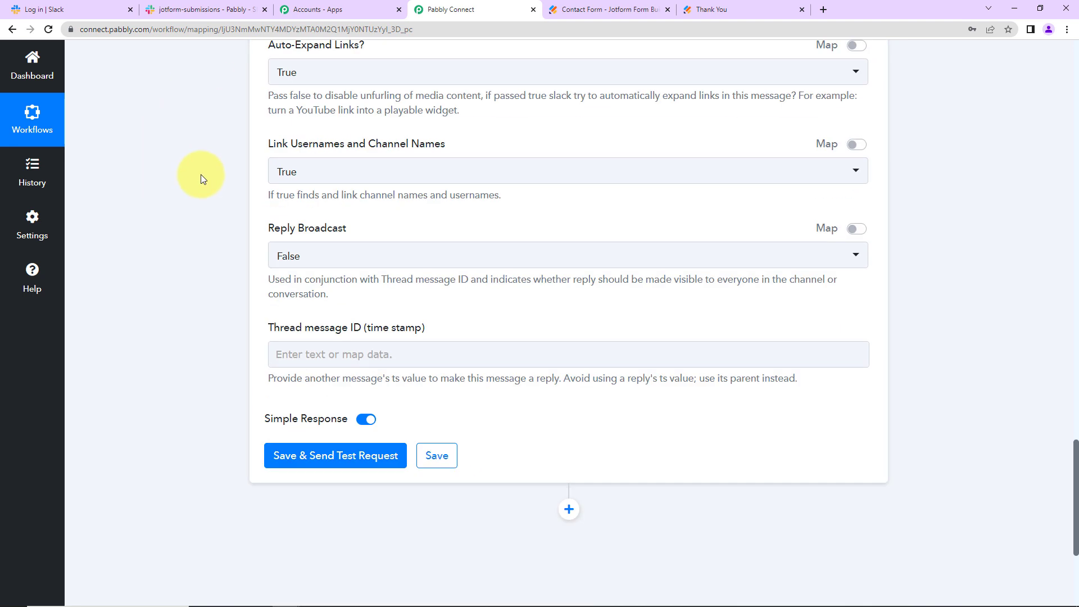
scroll(217, 362, down, 2)
click(358, 335)
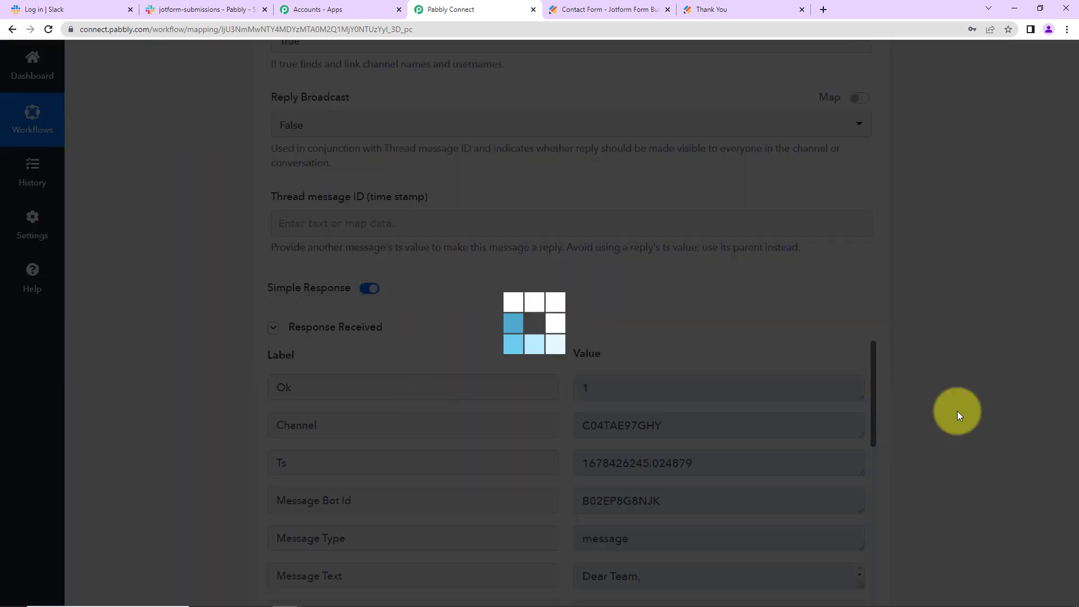
Enlarge the returned Message Text to read the full 'Dear Team, We have received a new lead' message
scroll(959, 410, down, 4)
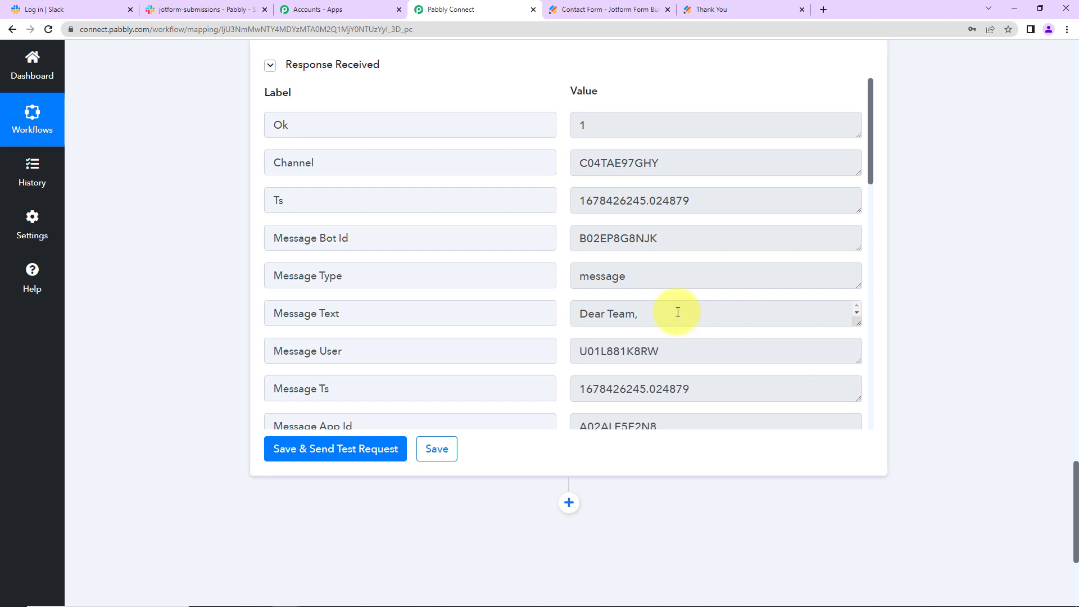
drag(860, 325, 875, 400)
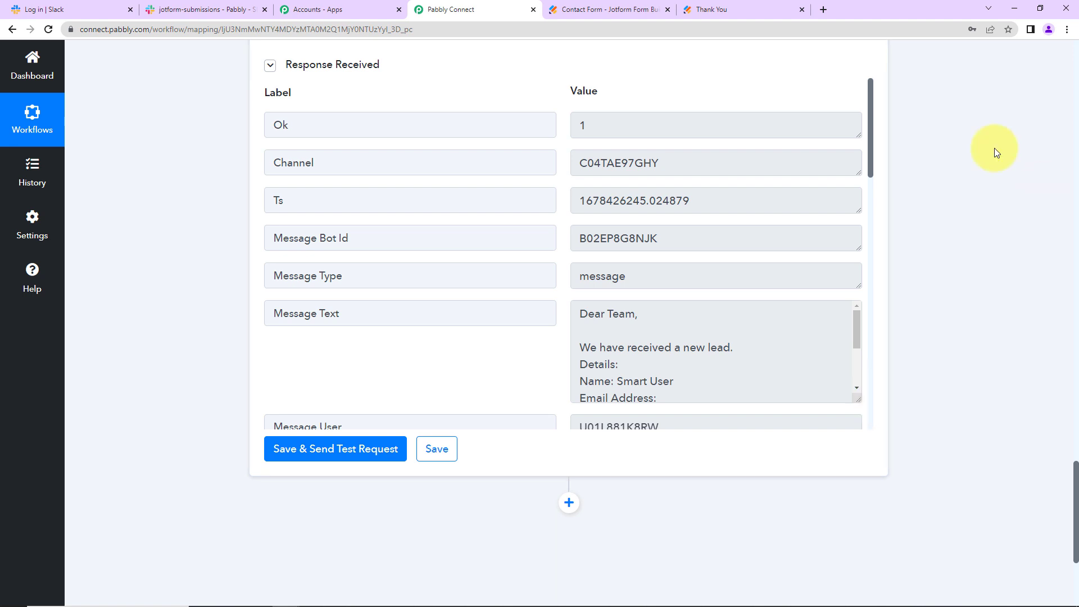
click(220, 15)
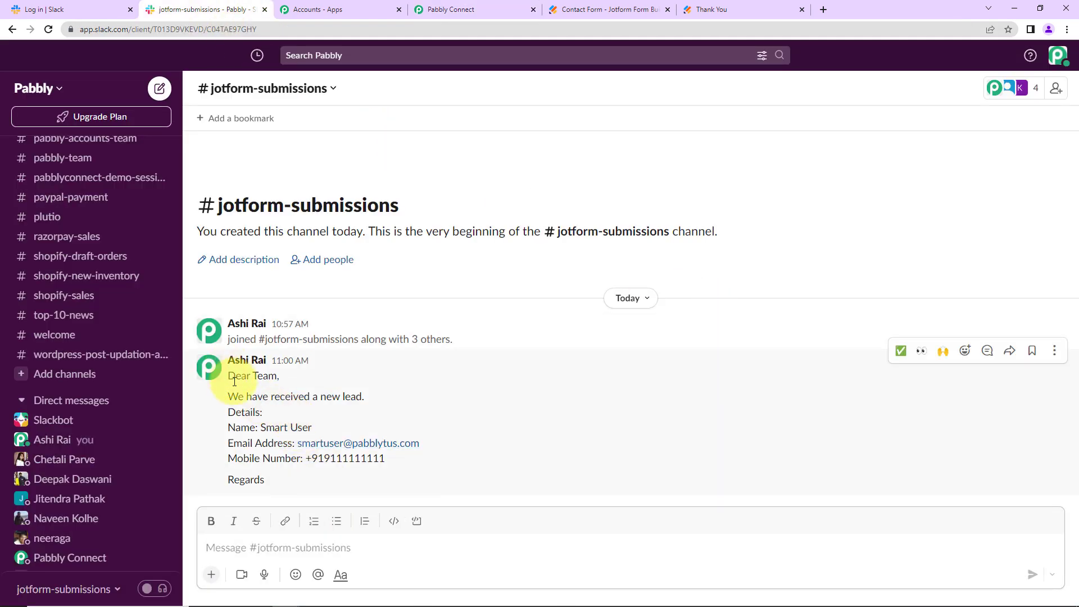
Select the posted lead message in #jotform-submissions to review its name, email and mobile number
drag(230, 375, 345, 481)
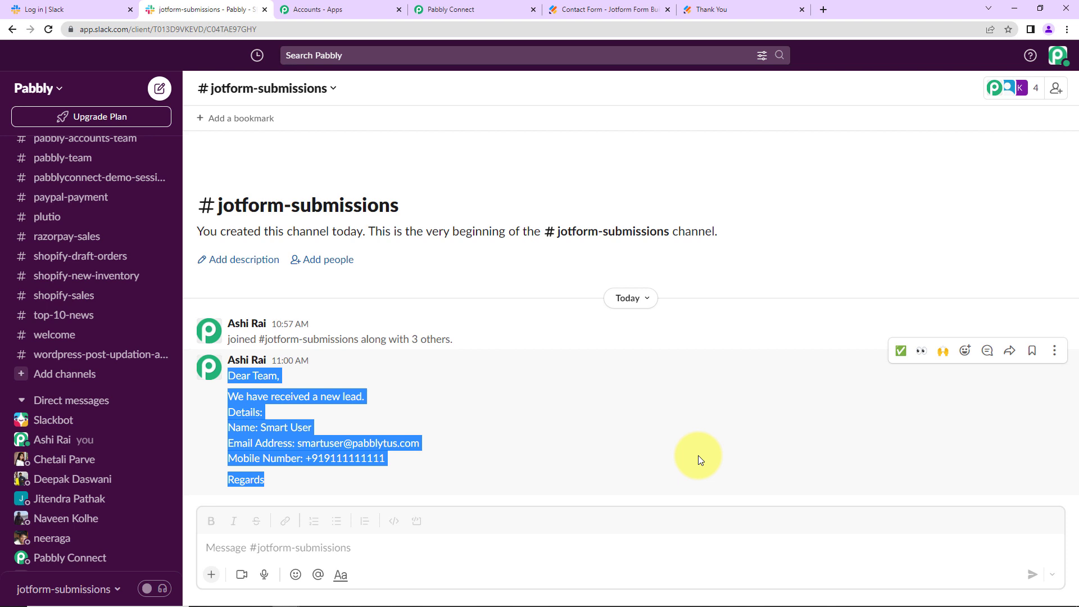
Open the live Contact Form in a new tab from the Jotform form builder
click(721, 14)
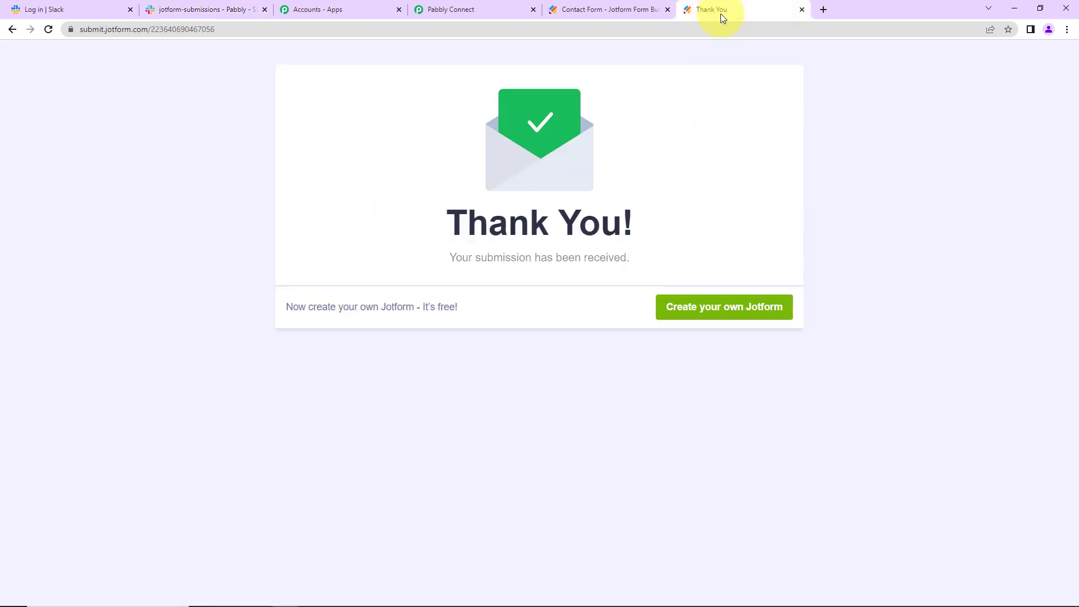
click(582, 7)
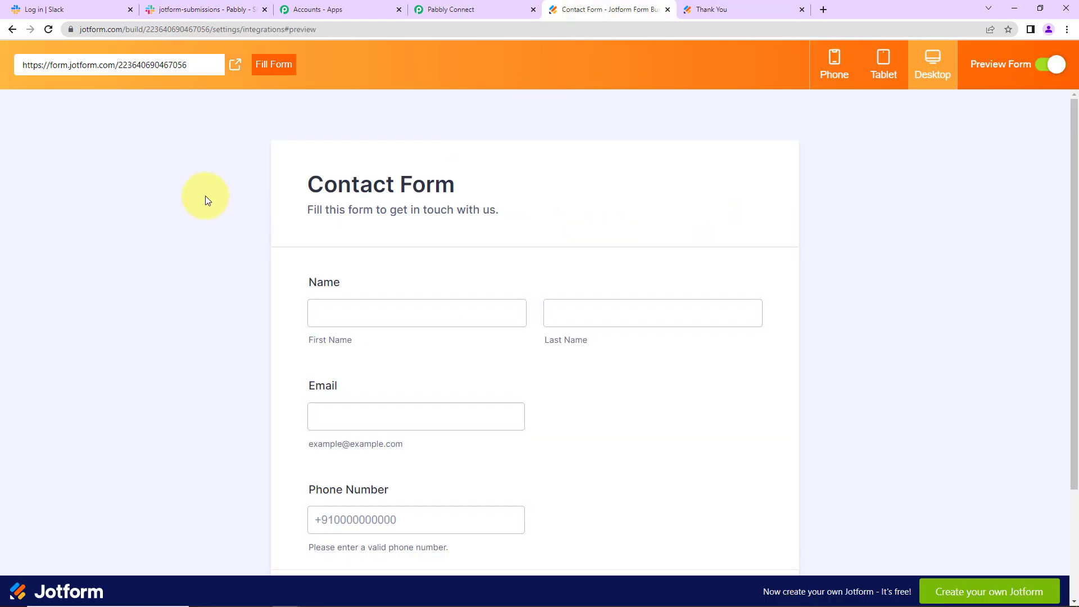
click(235, 64)
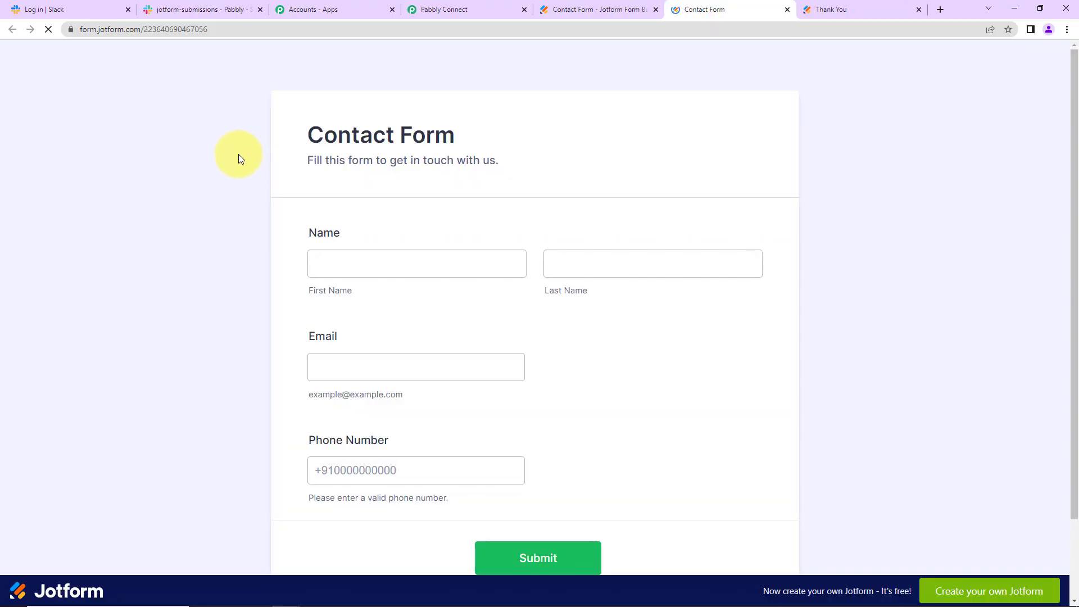
Fill in the form as Test New with an email address and phone number, and submit it
click(352, 259)
text(Test)
key(Tab)
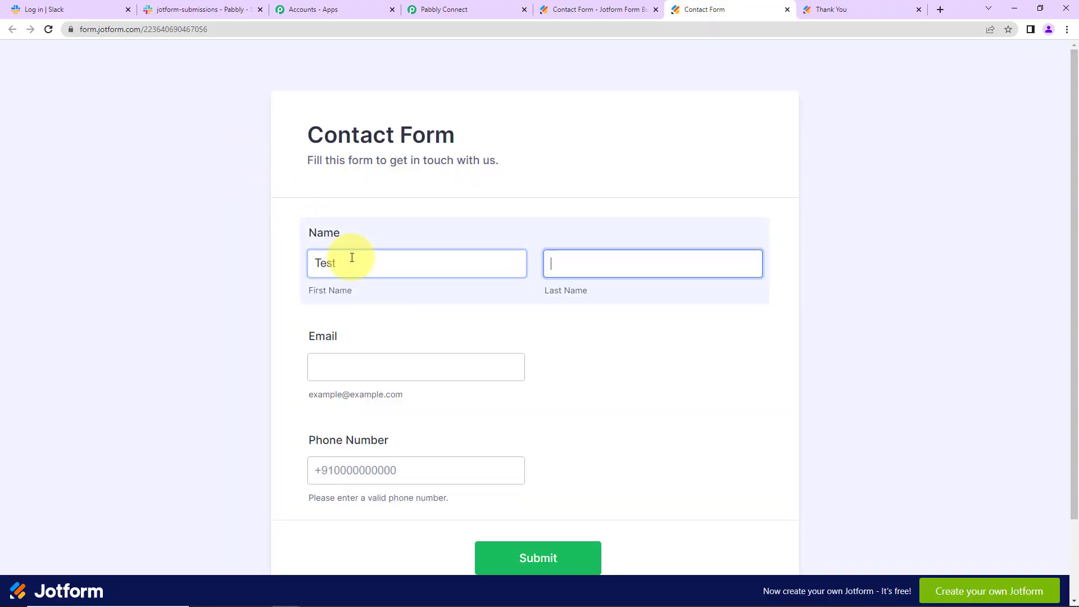
text(New)
key(Tab)
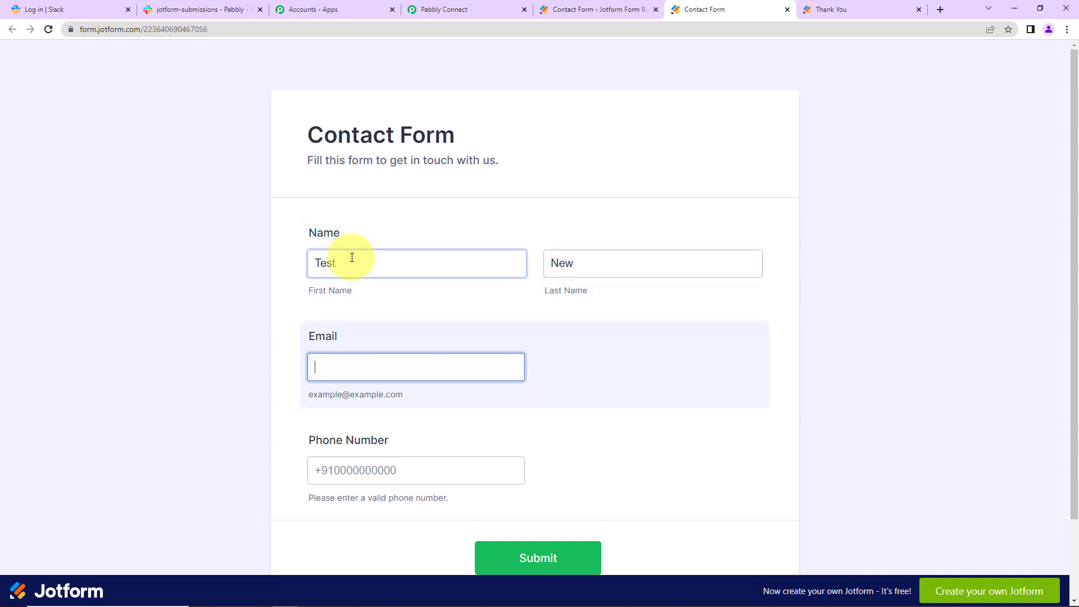
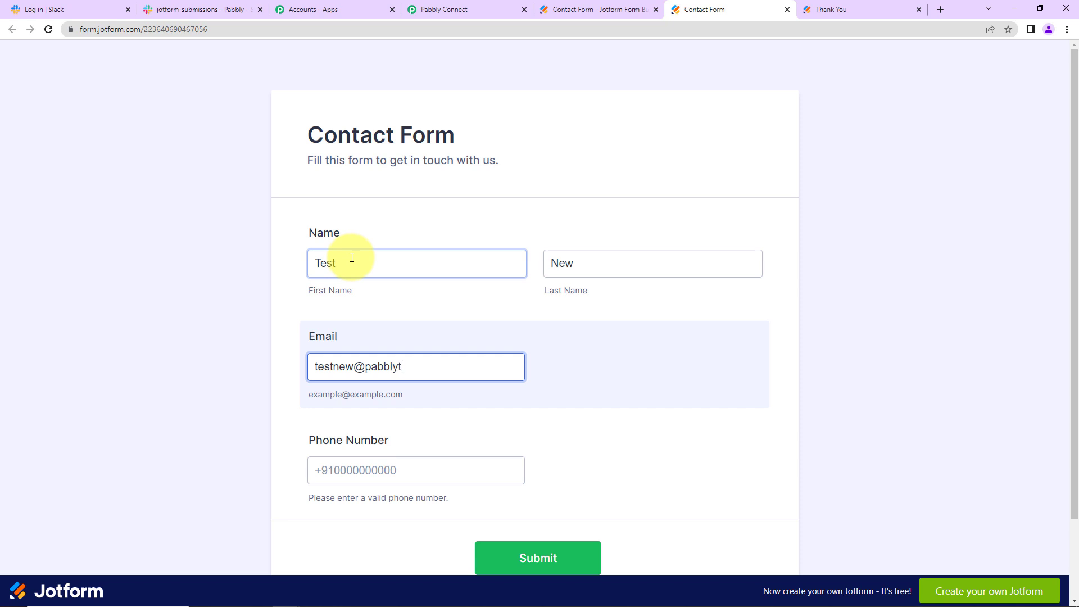
key(Tab)
text(8111111111)
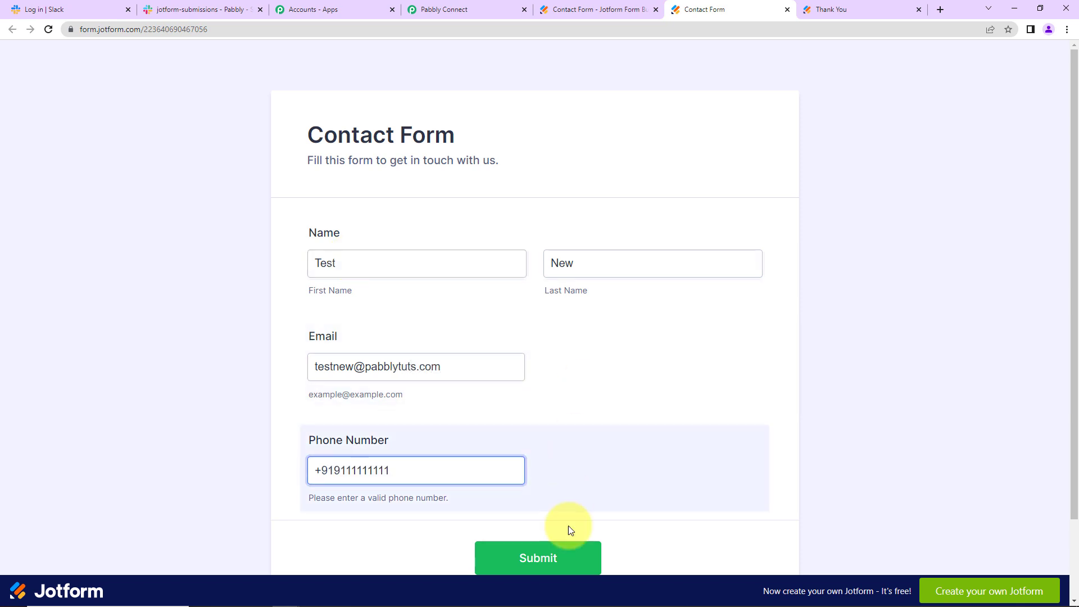
click(559, 558)
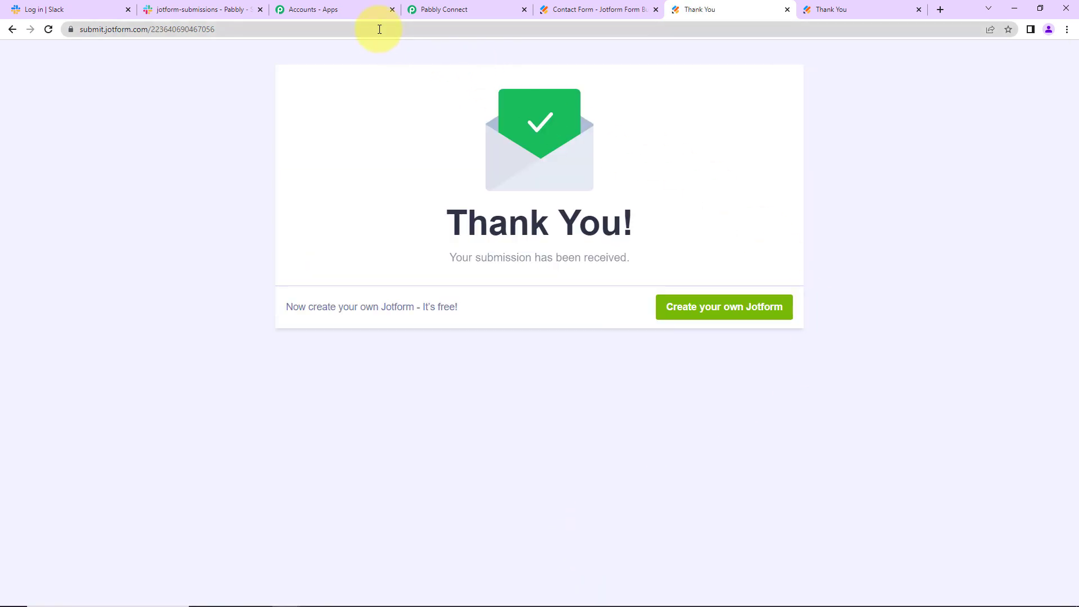
Check #jotform-submissions for the second lead message, clearing the earlier text selection
click(177, 8)
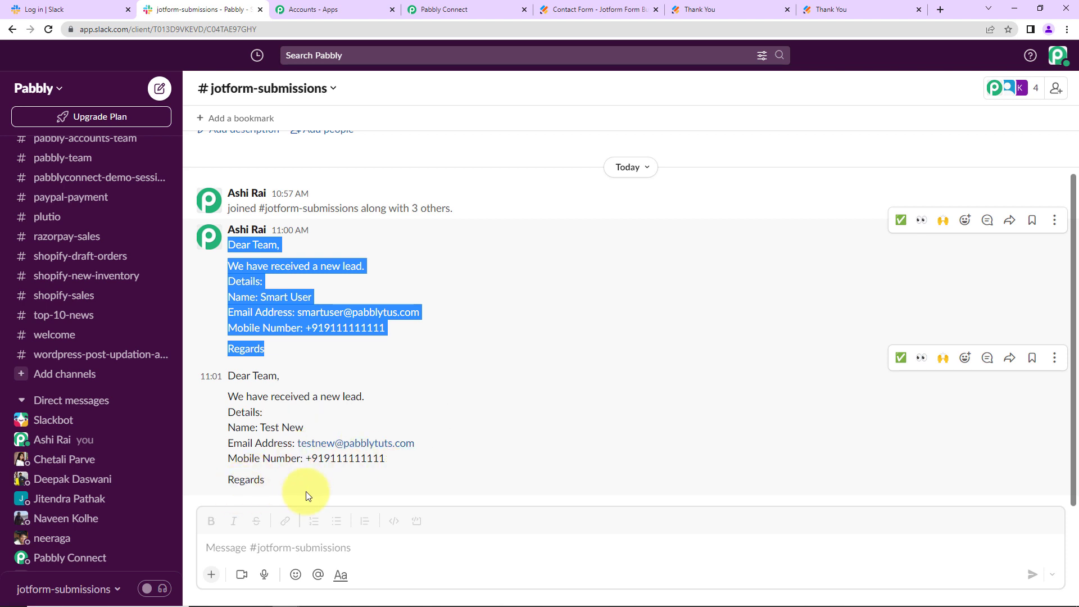
click(455, 400)
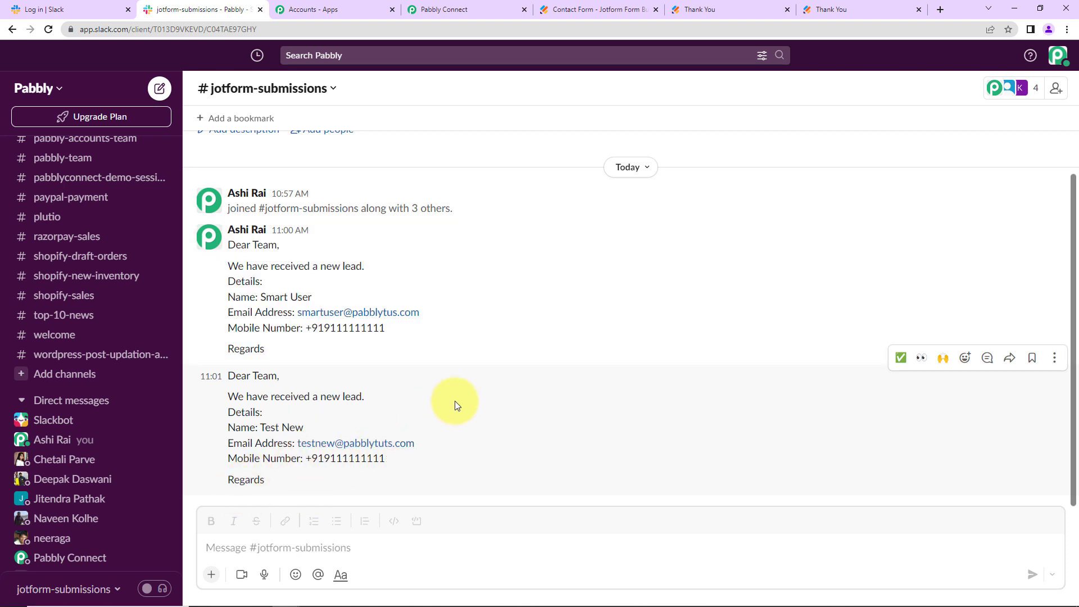
click(449, 9)
Scroll to the top and collapse the JotForm New Response trigger and Slack Send Channel Message cards
drag(1073, 506, 1057, 73)
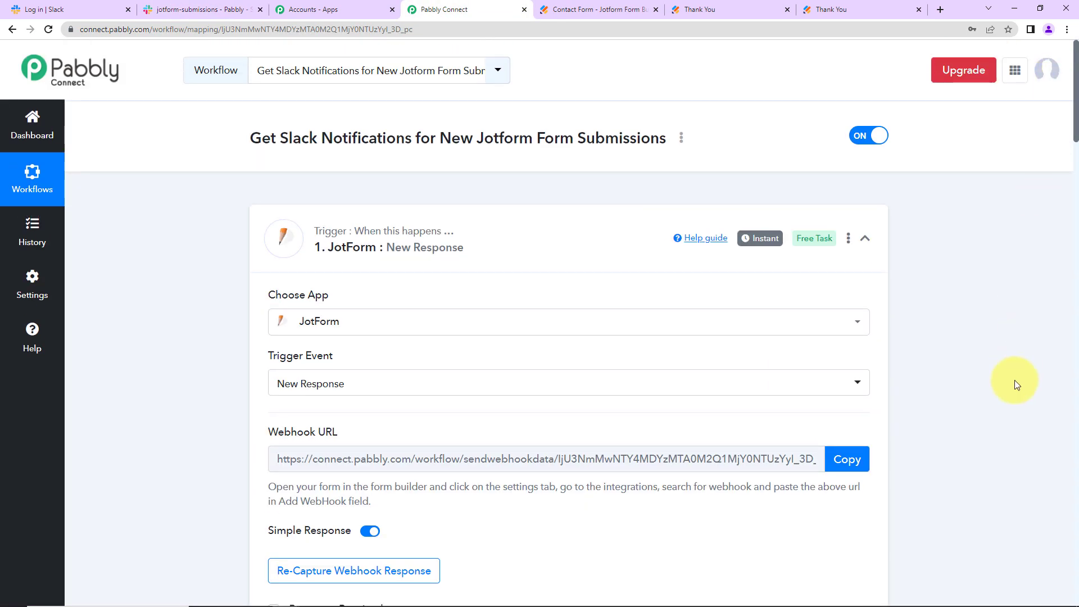
click(864, 239)
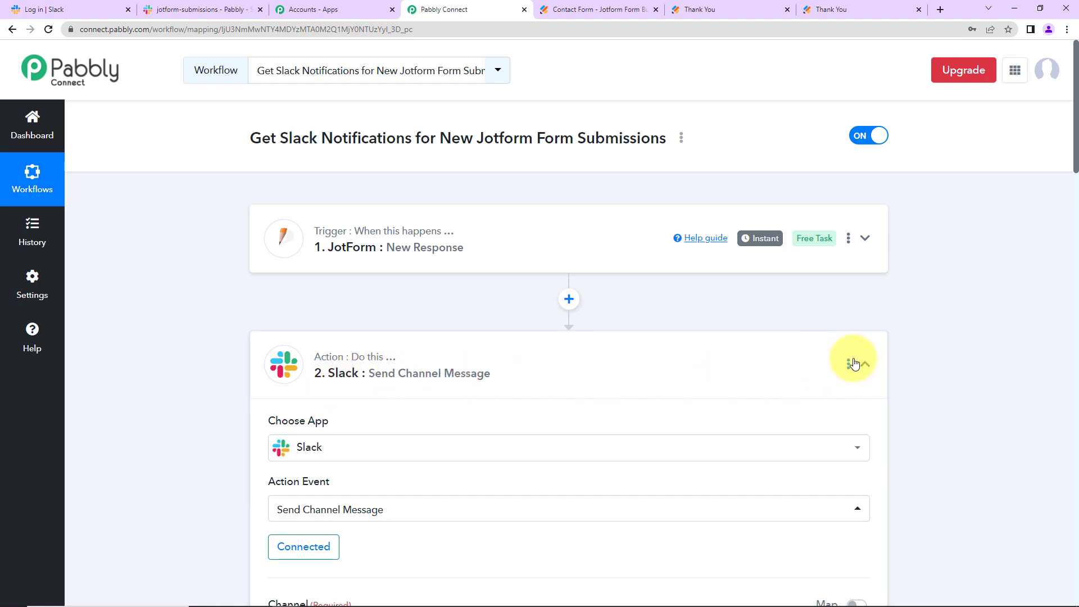
click(864, 365)
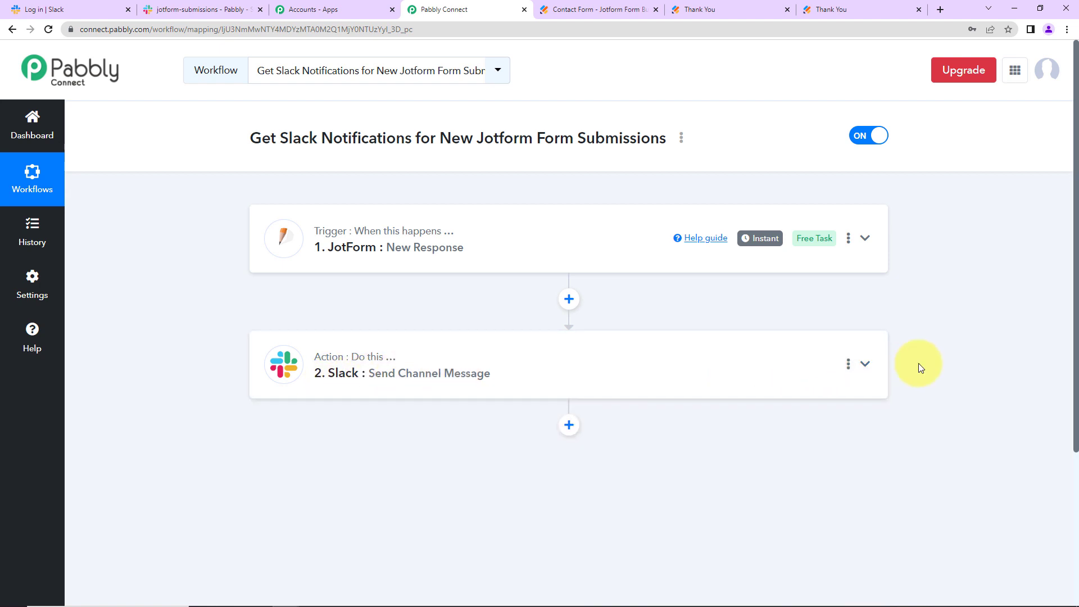